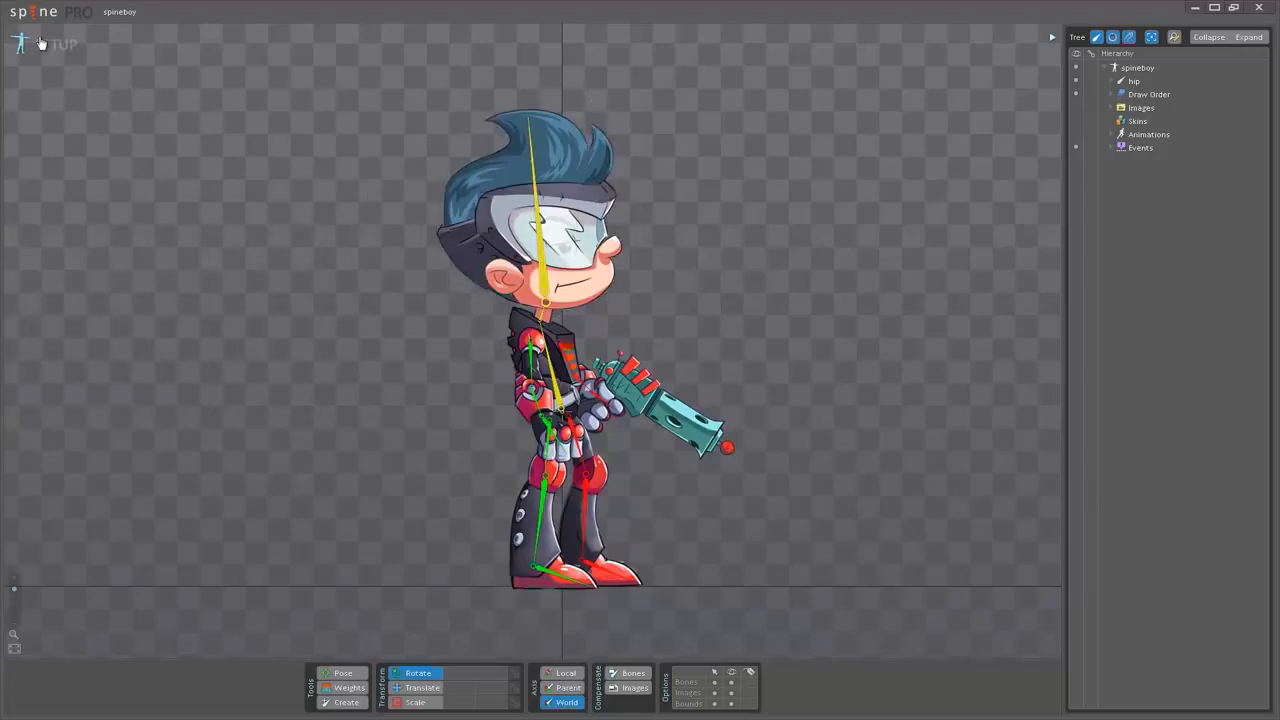
Open the skeleton export dialog and set the JSON output directory to the Unity project's Assets/spineboy/data folder.
left_click(37, 14)
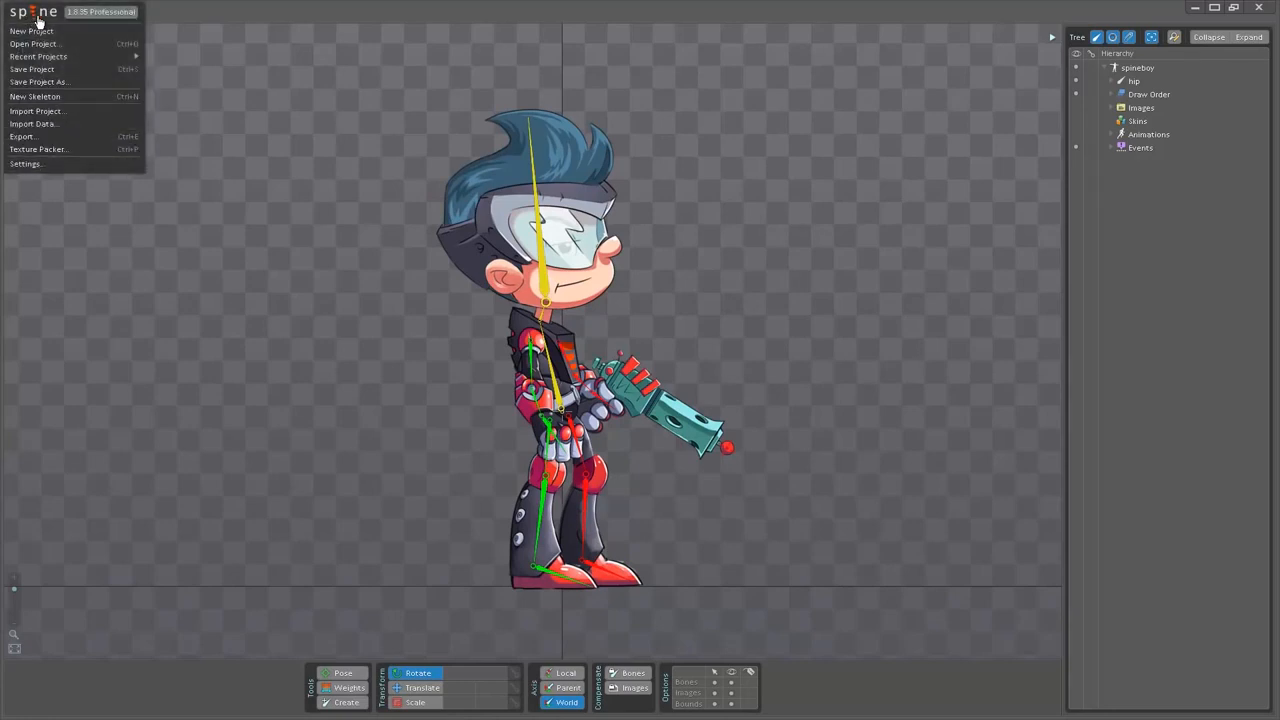
left_click(76, 134)
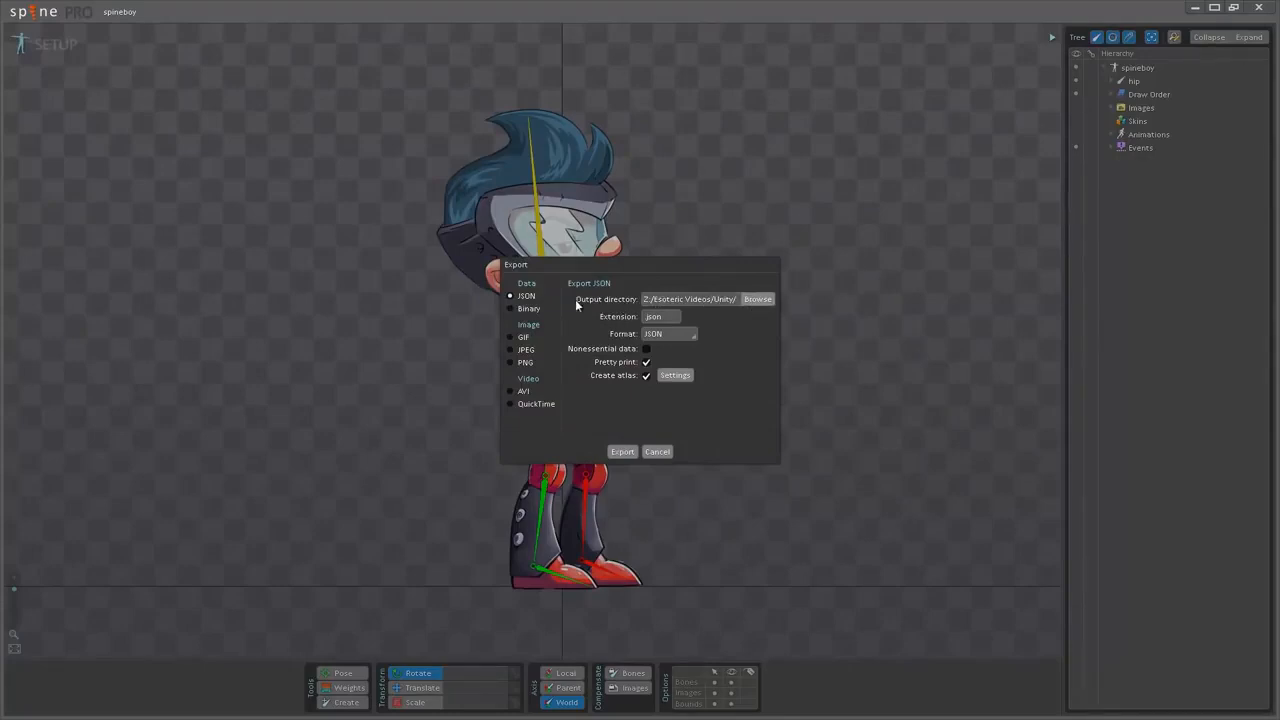
left_click(757, 300)
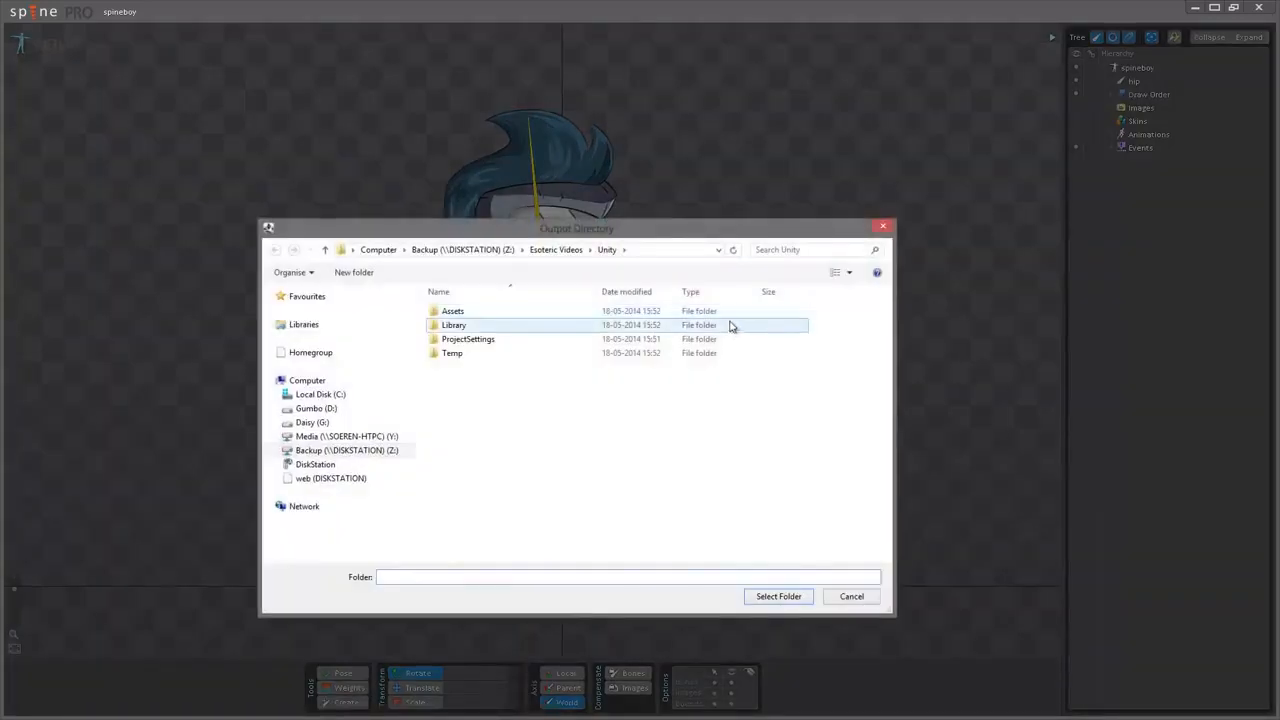
double_click(462, 314)
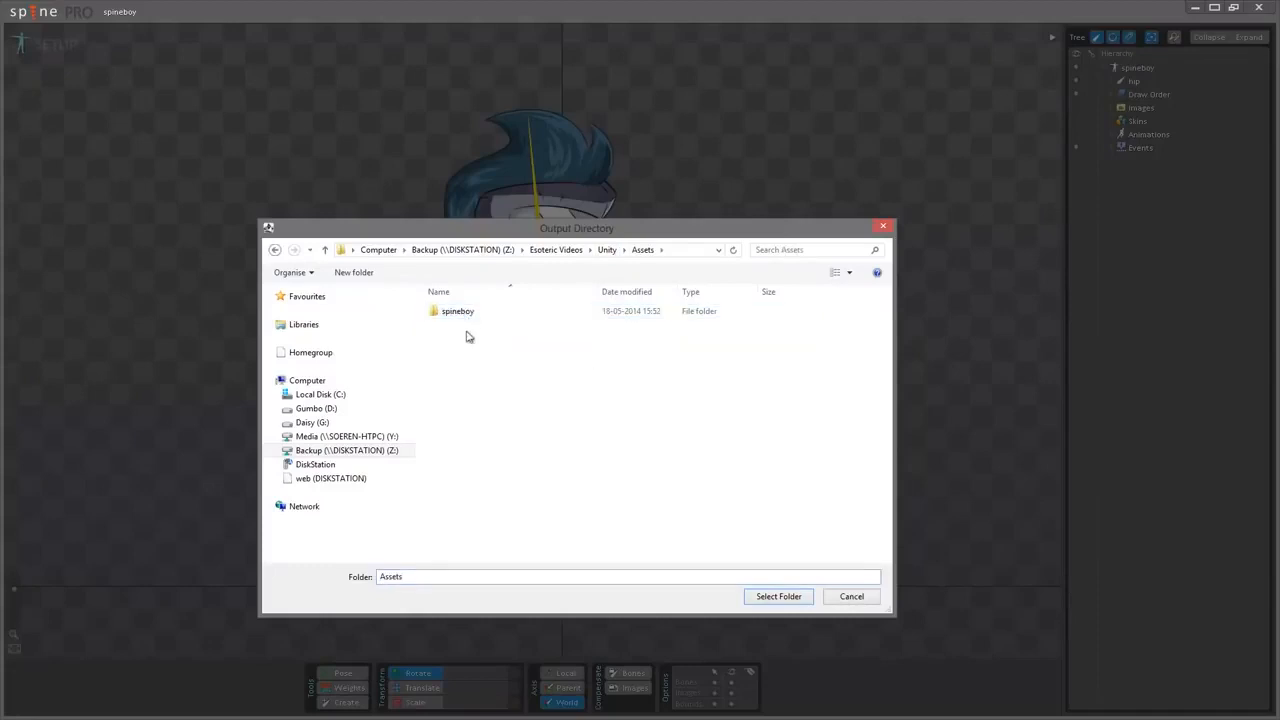
double_click(464, 315)
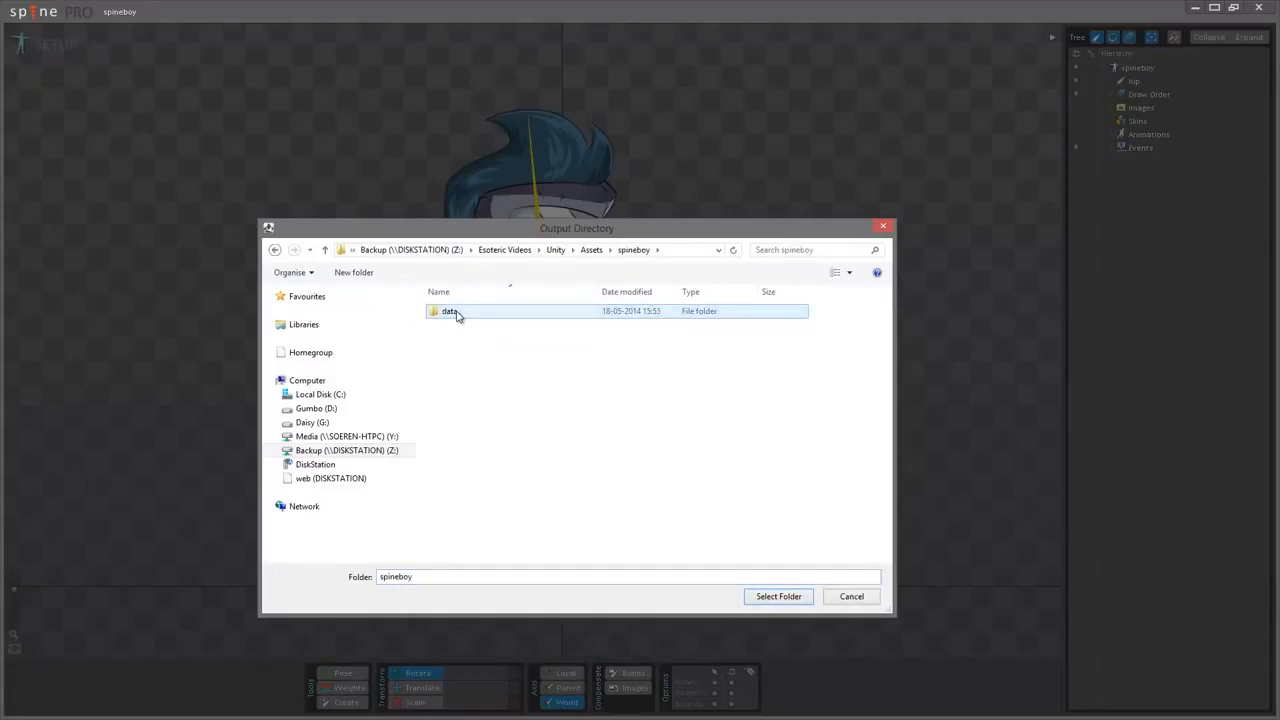
double_click(458, 313)
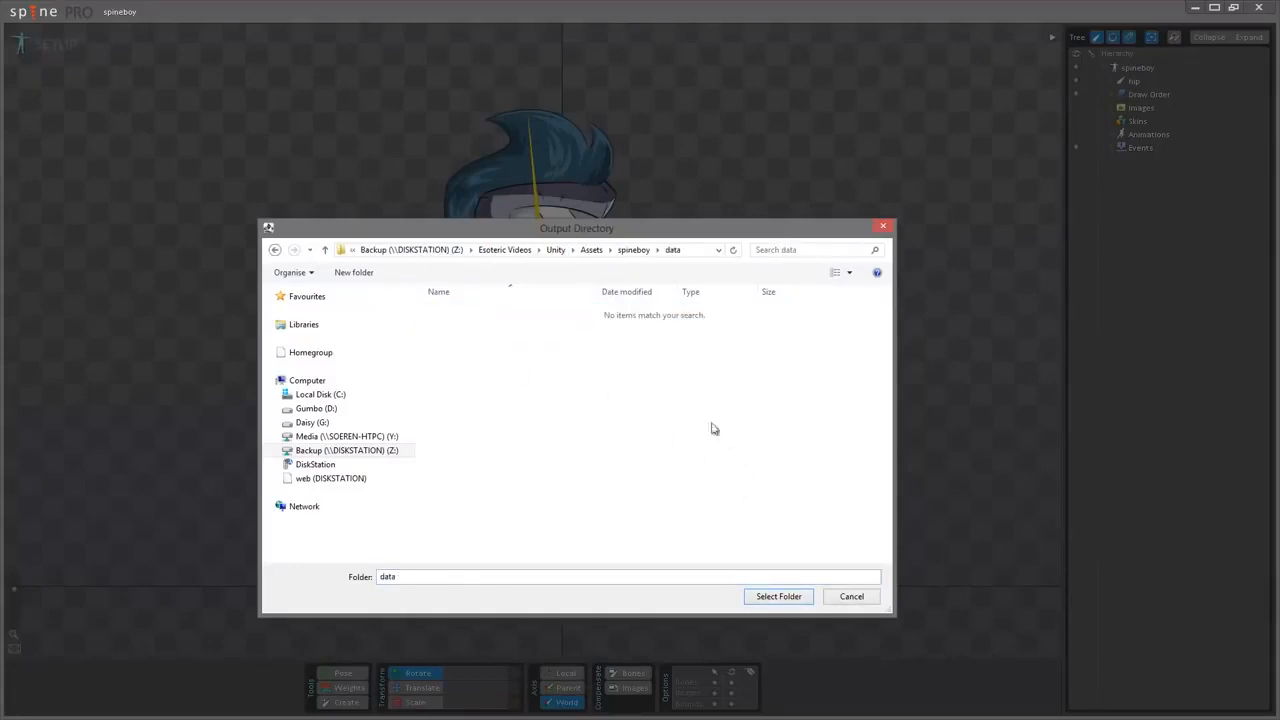
left_click(785, 598)
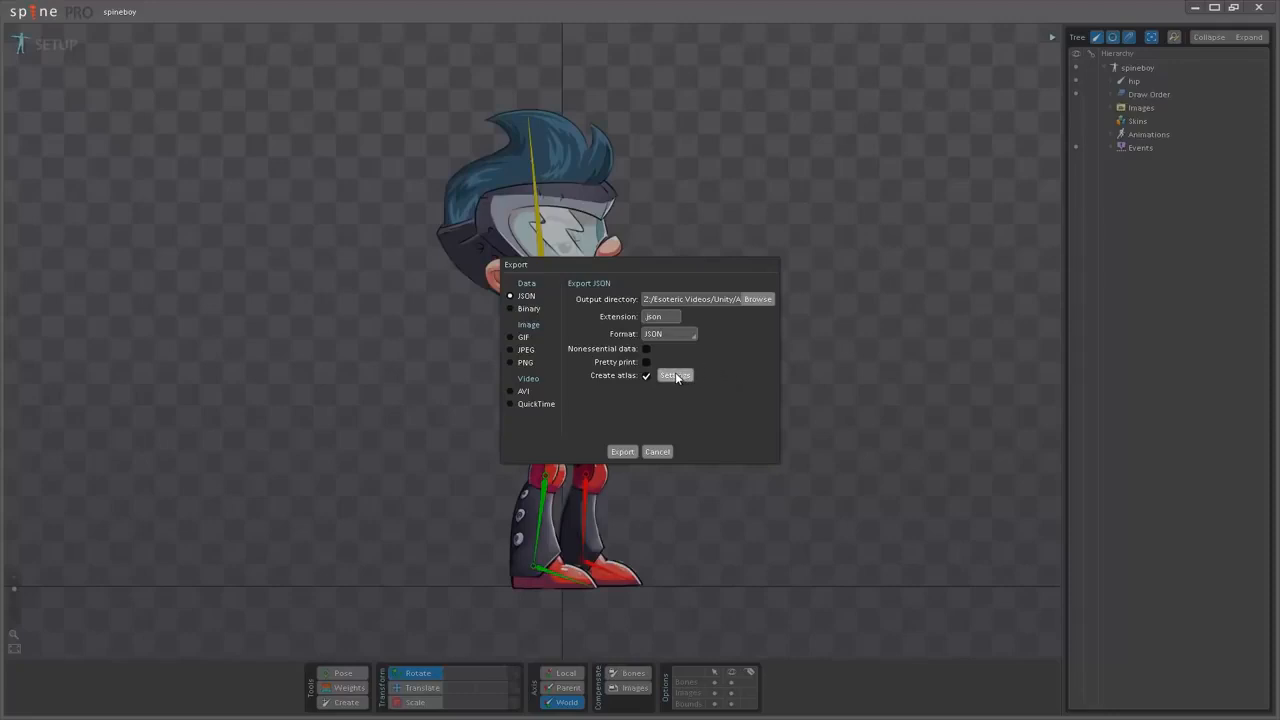
Add txt to the atlas extension in the texture packer settings and export the skeleton as JSON with its atlas.
left_click(682, 376)
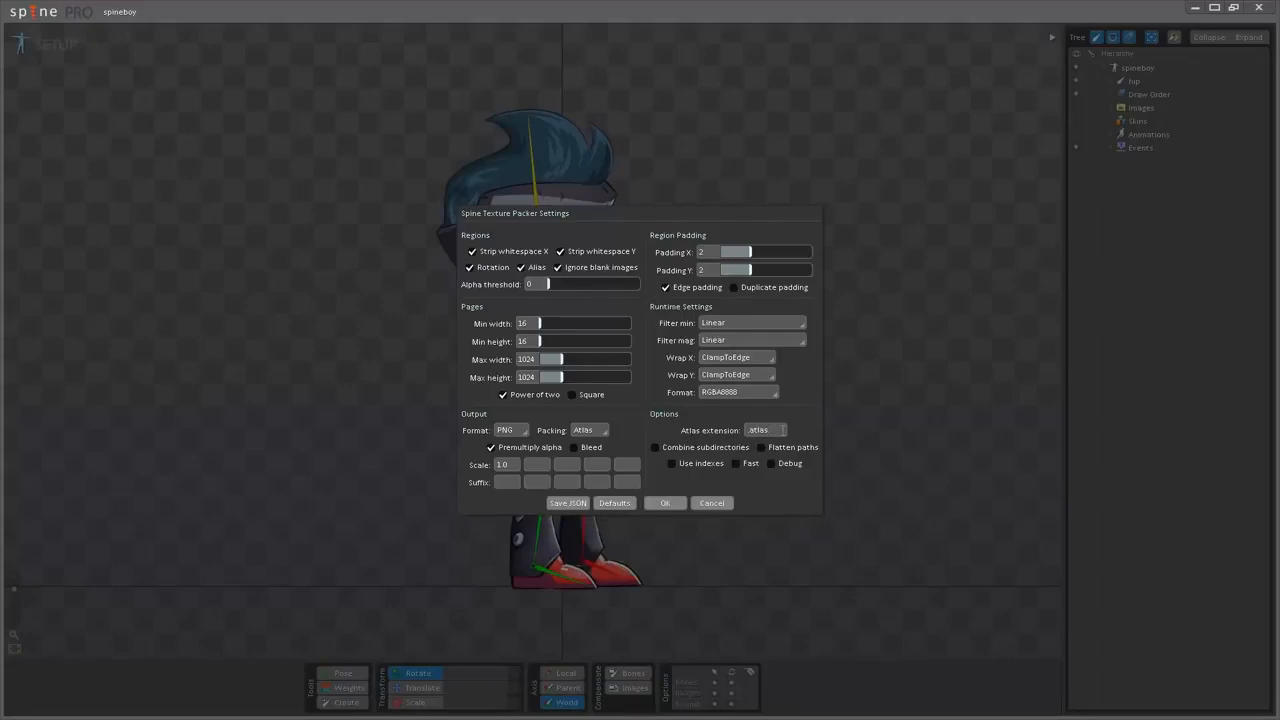
type("txt")
left_click(667, 502)
left_click(624, 452)
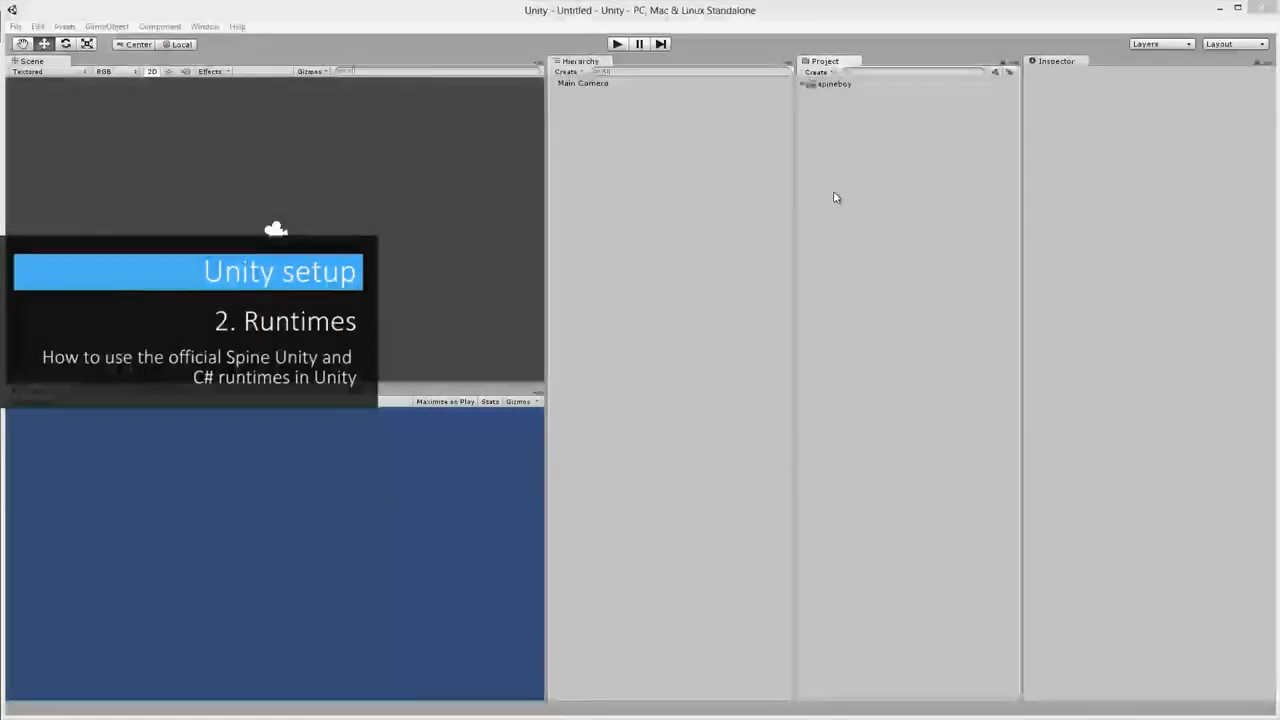
Switch to Unity and inspect the exported texture, JSON and atlas files in the project's spineboy folder.
left_click(802, 86)
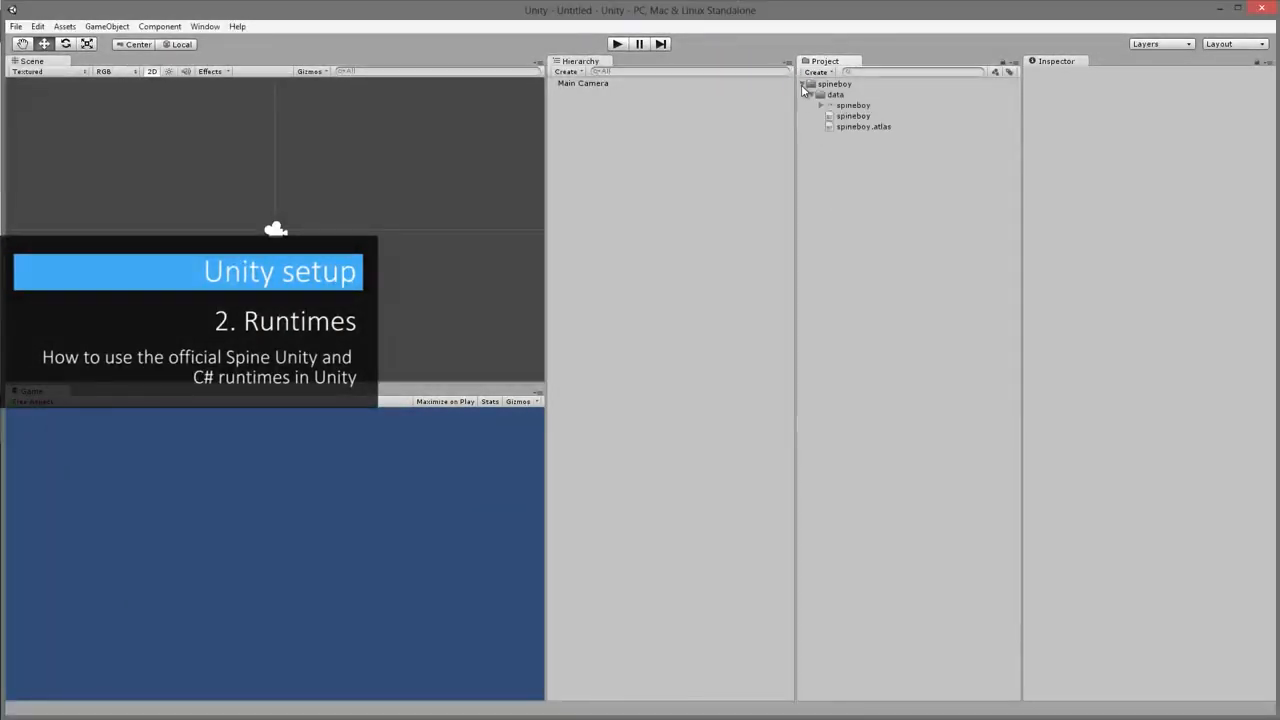
left_click(852, 106)
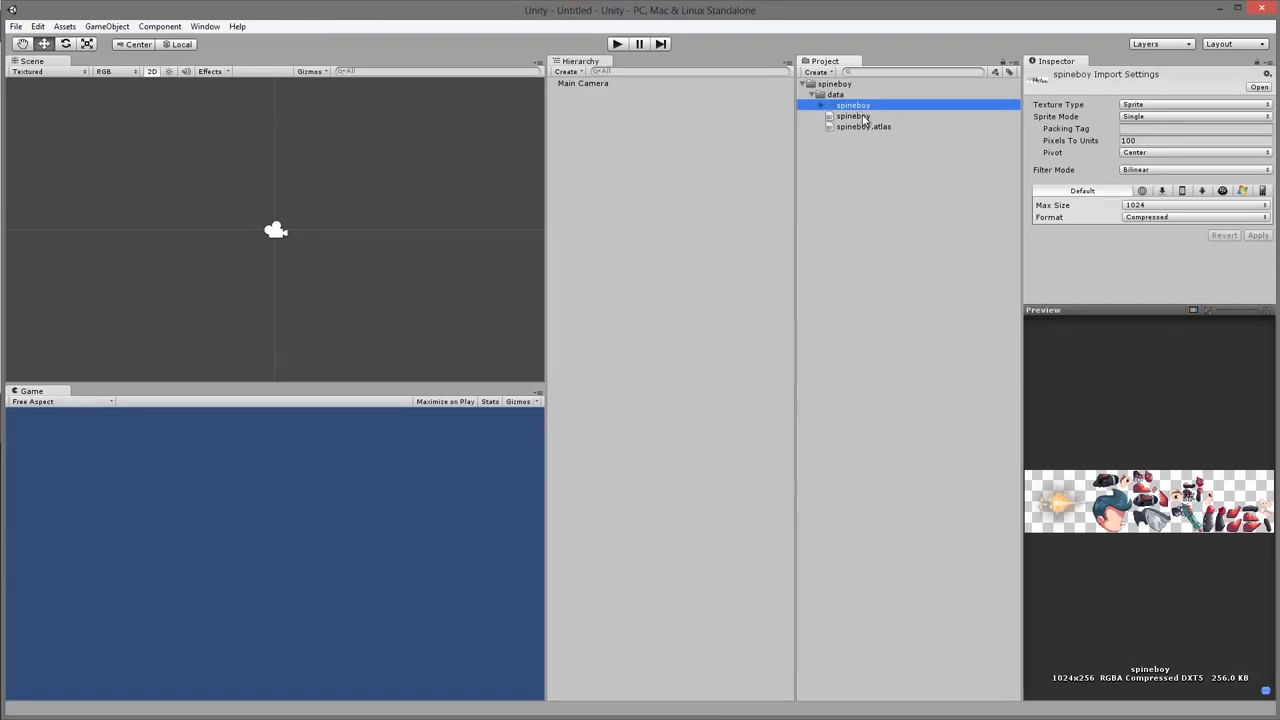
left_click(864, 117)
left_click(867, 128)
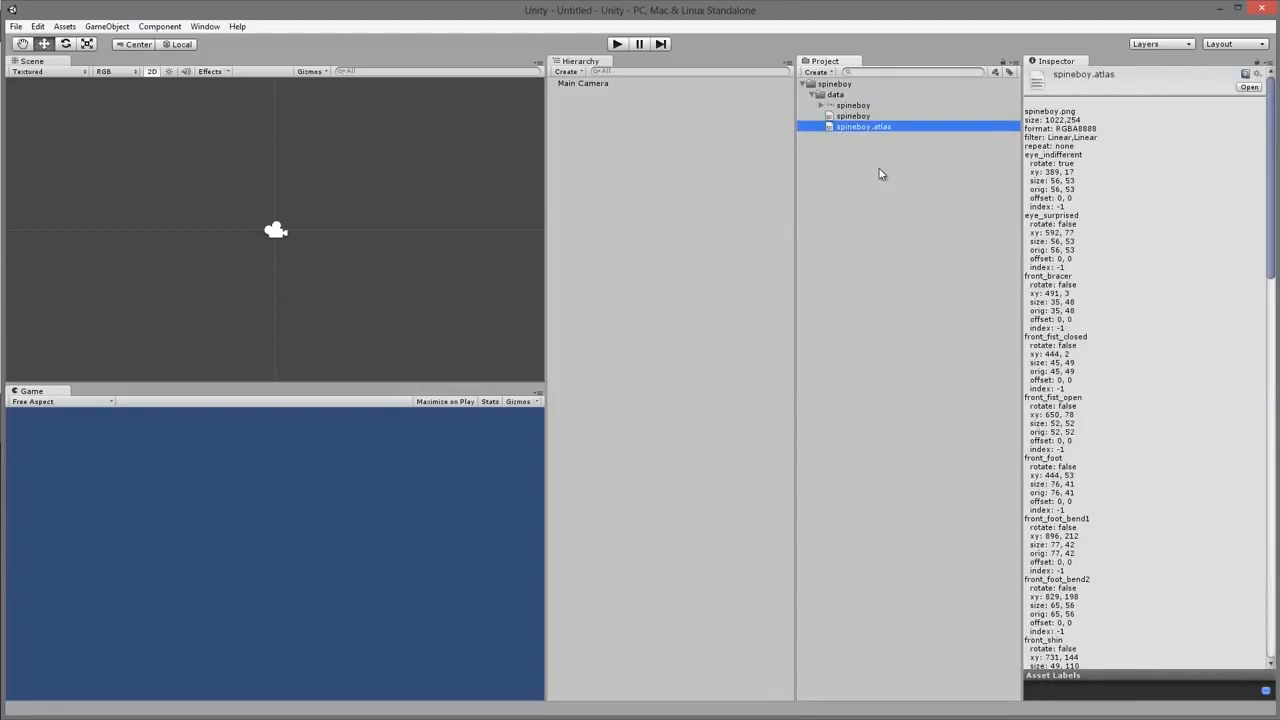
left_click(880, 174)
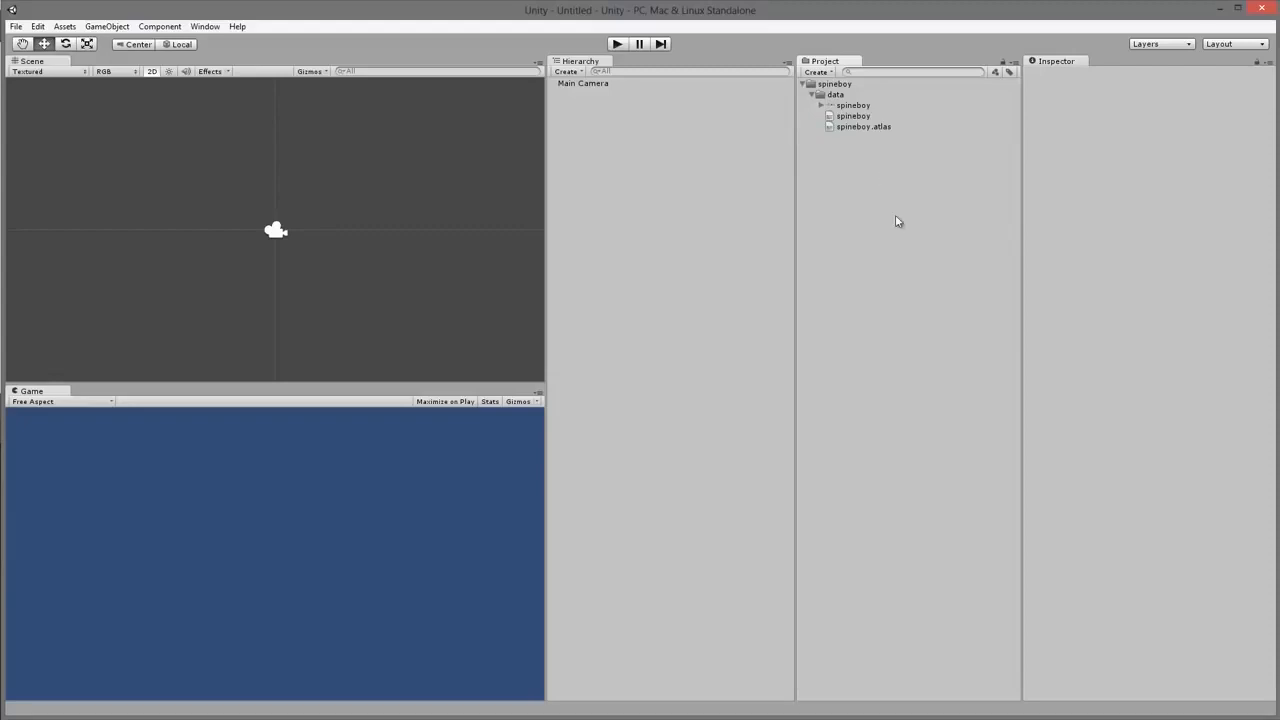
Switch to the browser and locate the ZIP download on the spine-runtimes GitHub page.
key("alt+Tab")
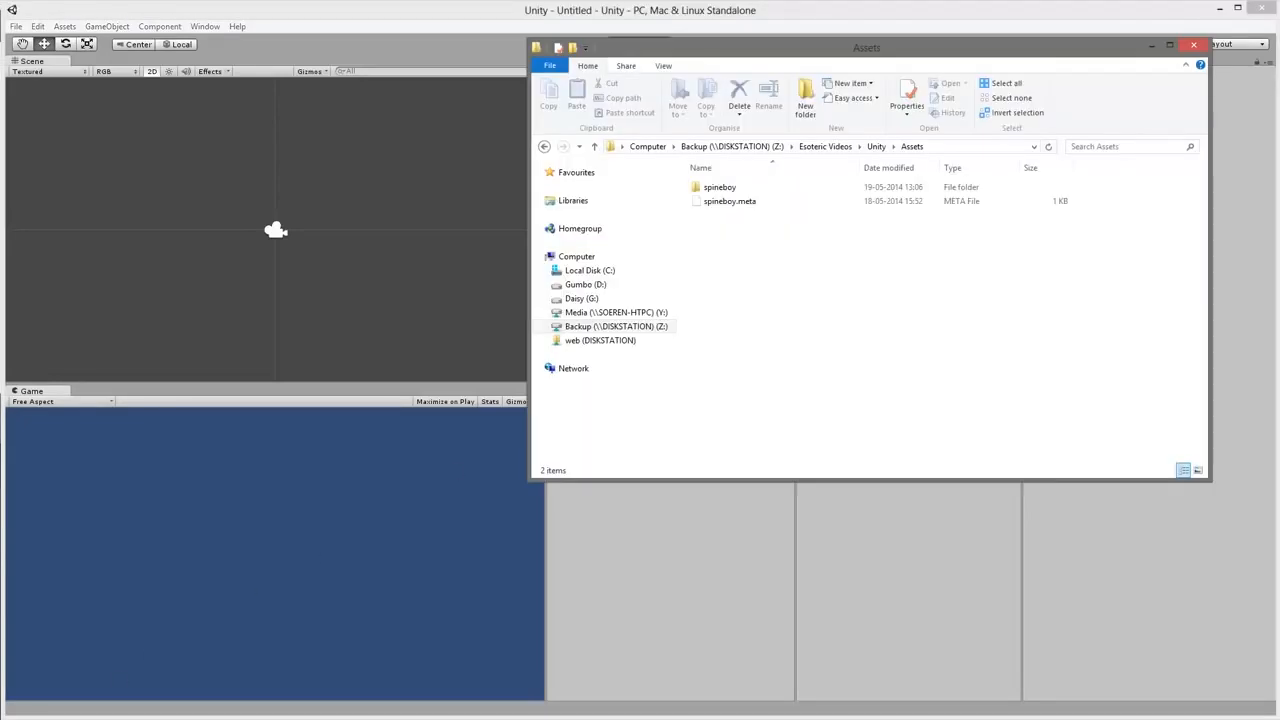
key("alt+Tab")
left_click_drag(572, 117, 583, 103)
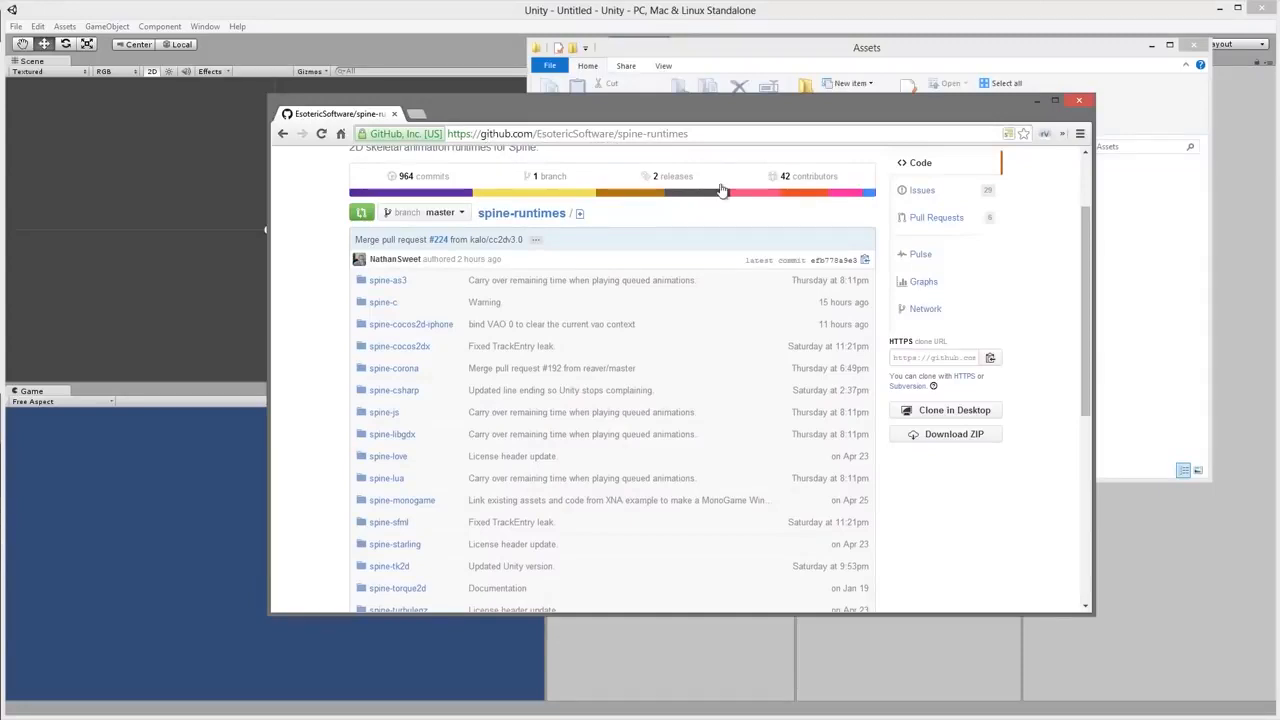
left_click_drag(1090, 316, 1090, 335)
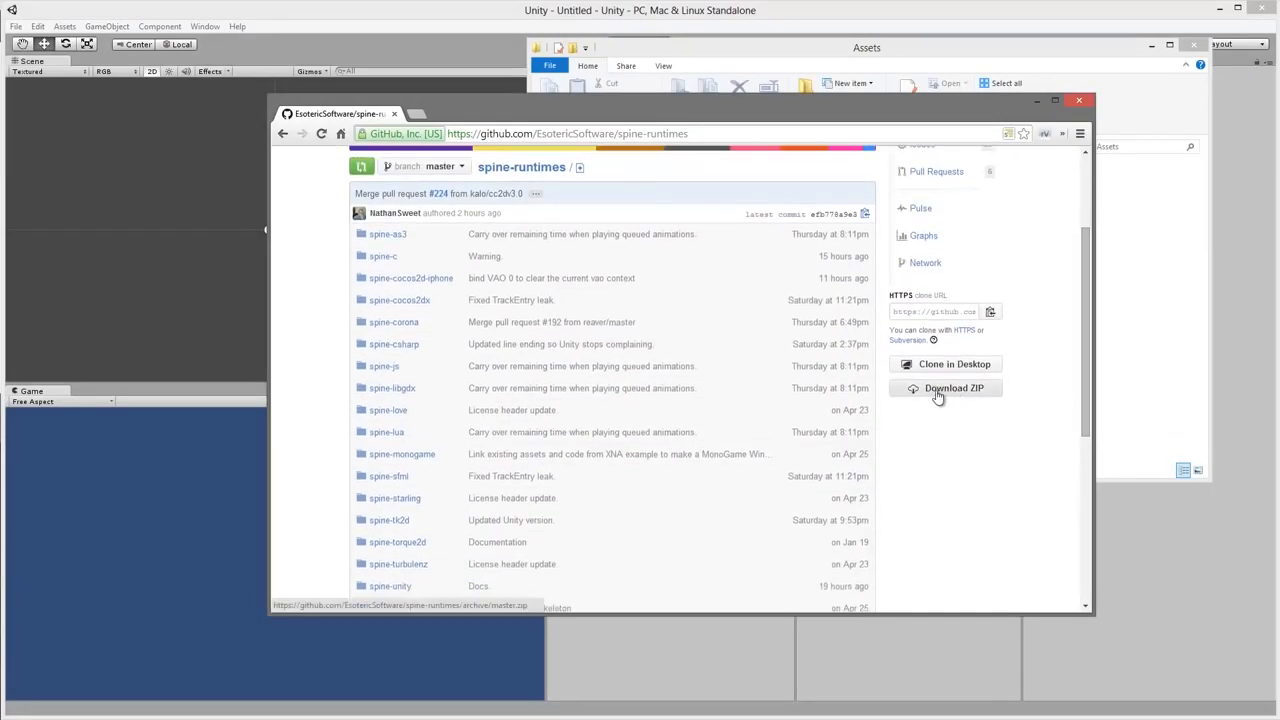
Switch to File Explorer, open spine-runtimes-master.zip from the Unity folder and enter its spine-runtimes-master folder.
left_click(1140, 351)
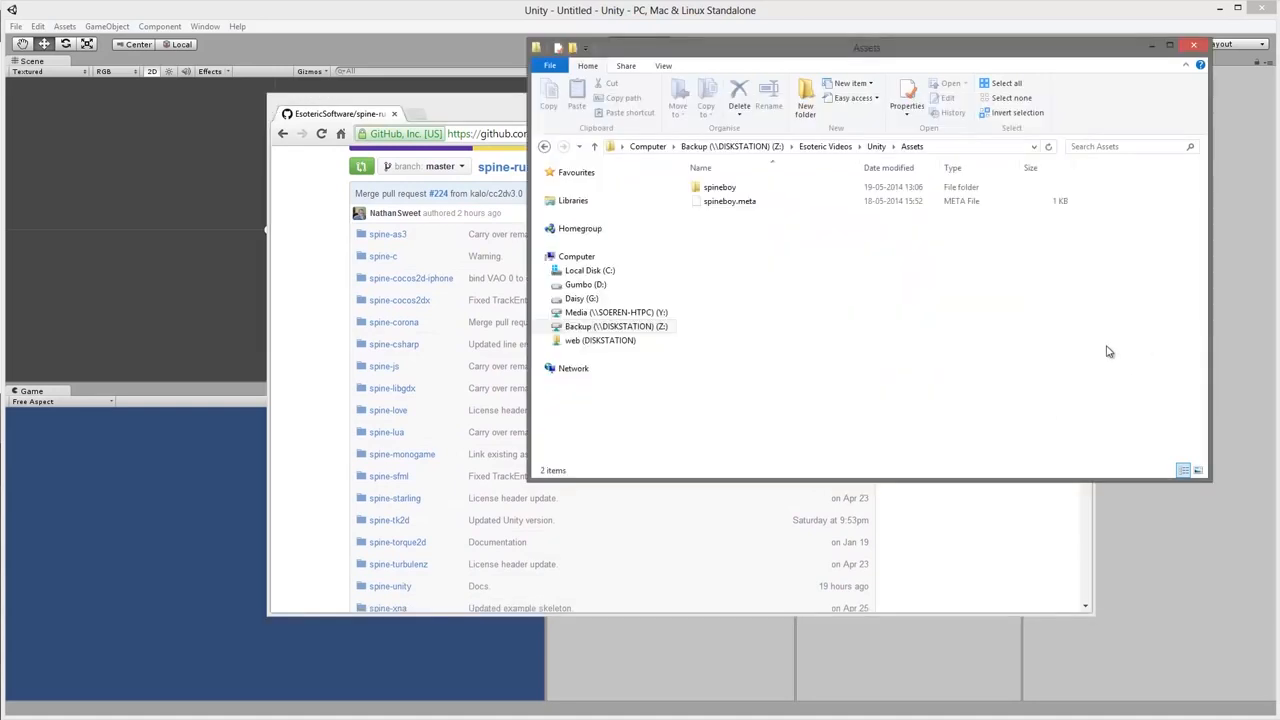
left_click(876, 146)
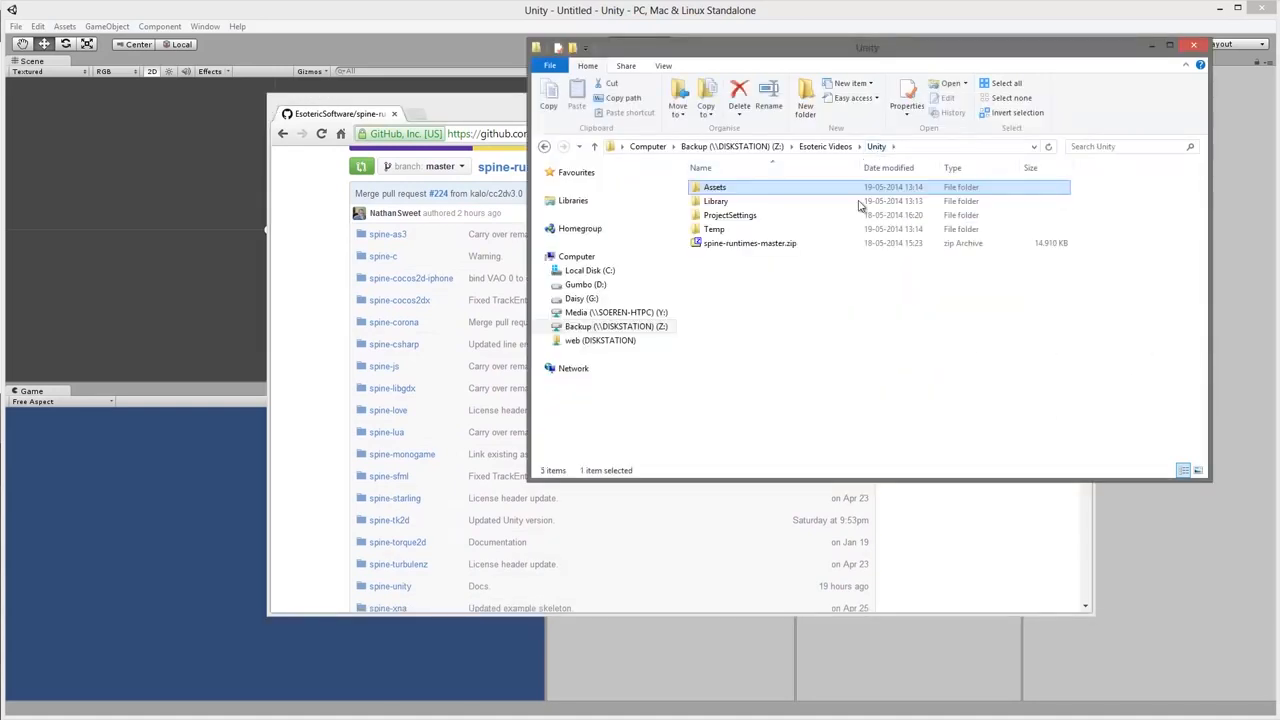
left_click(806, 331)
left_click(748, 245)
double_click(748, 246)
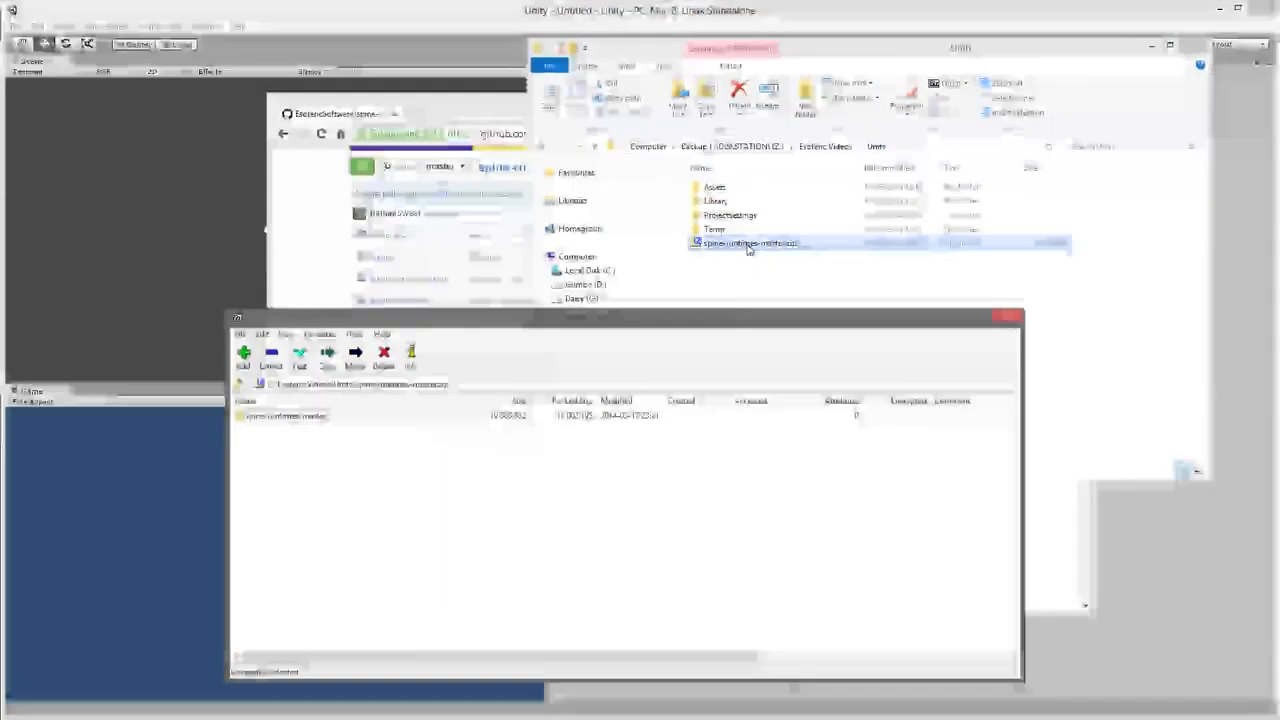
double_click(287, 418)
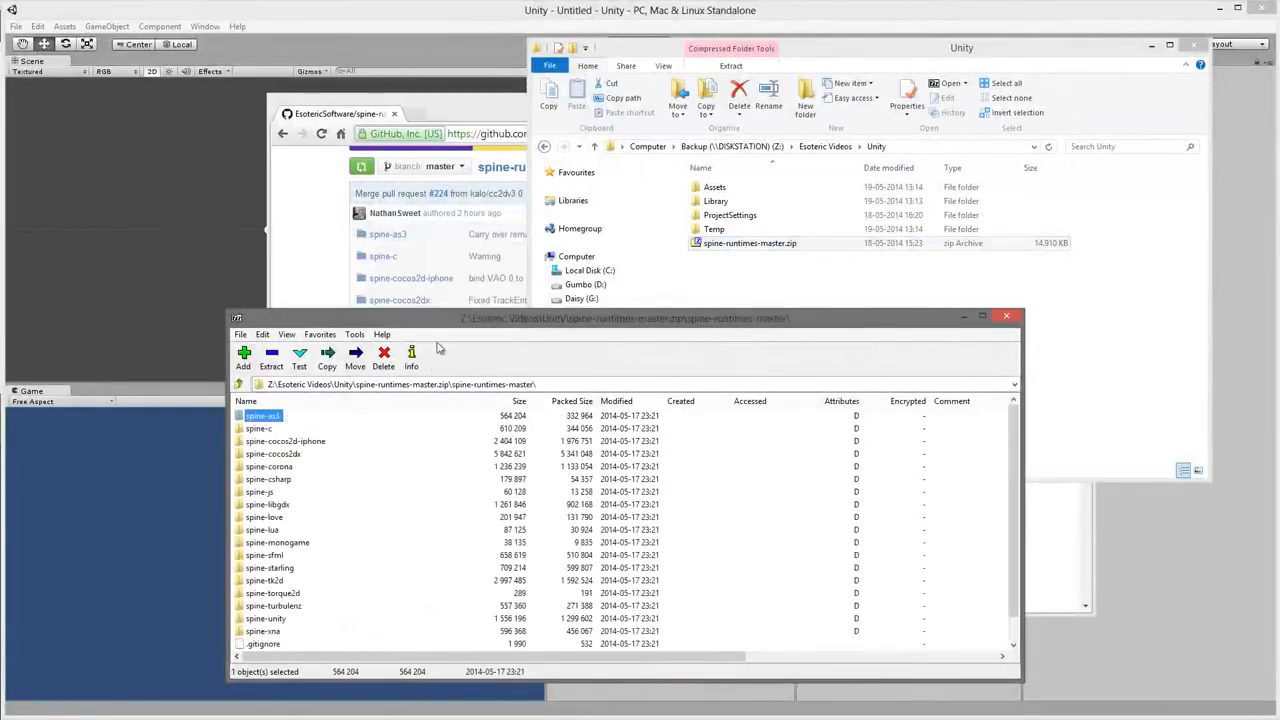
Copy the spine-unity folder from spine-unity/Assets in the archive into the Unity project's Assets folder.
left_click_drag(460, 318, 420, 310)
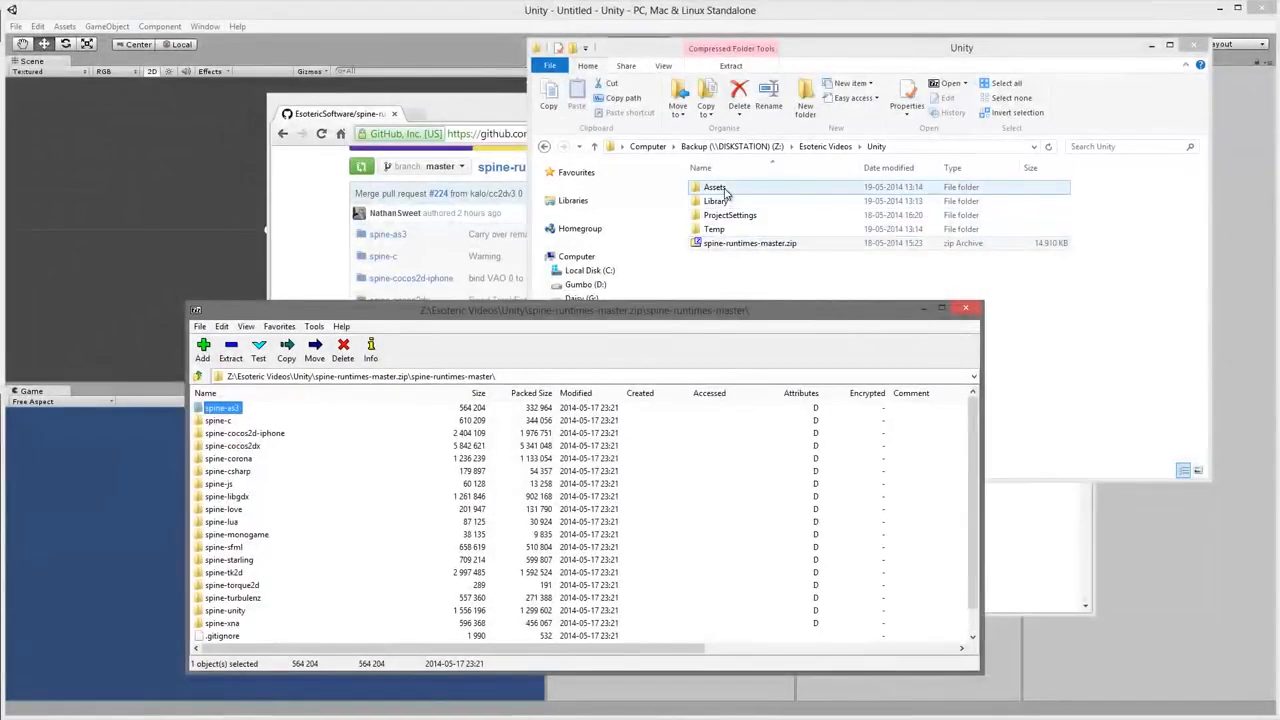
double_click(712, 187)
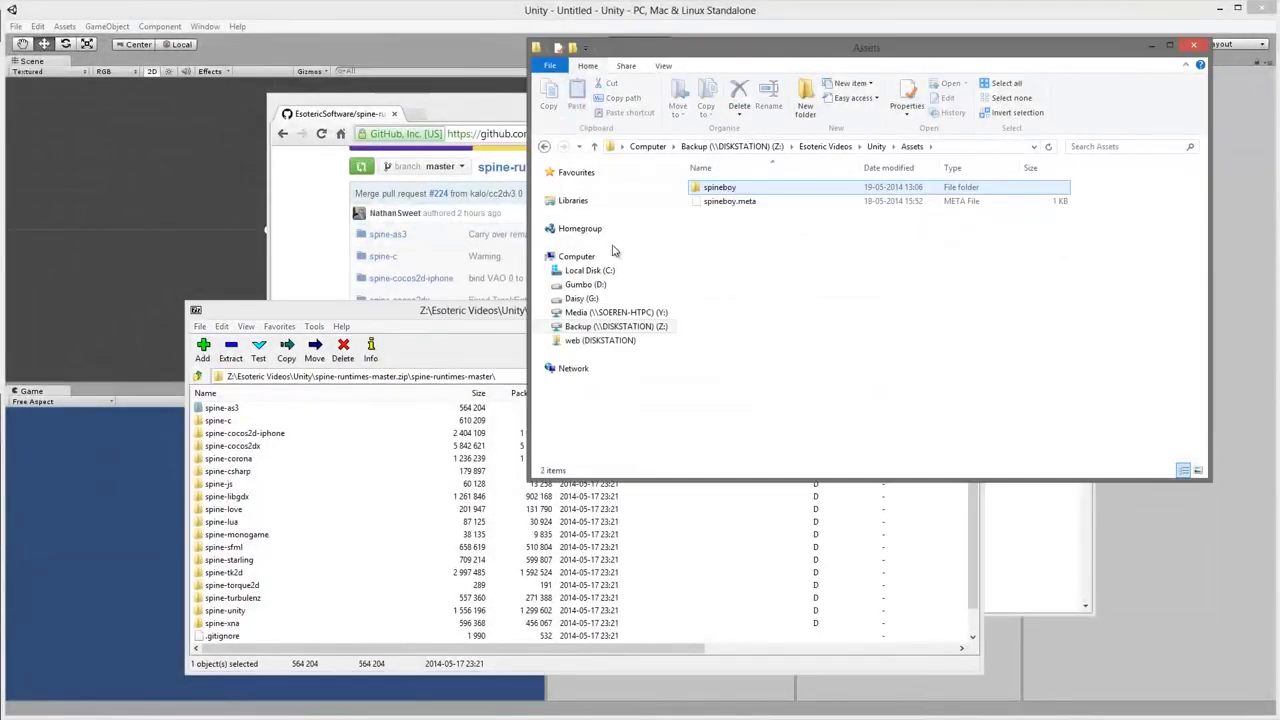
left_click(430, 316)
left_click(228, 611)
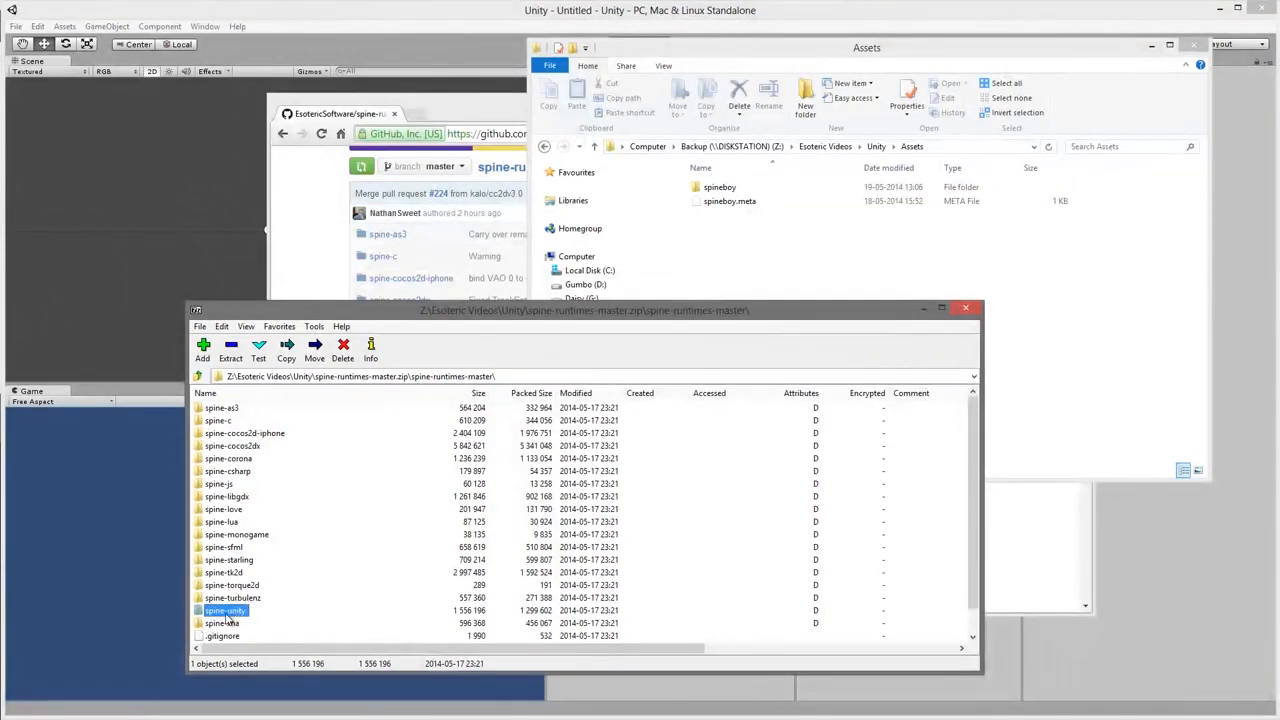
double_click(230, 611)
double_click(217, 408)
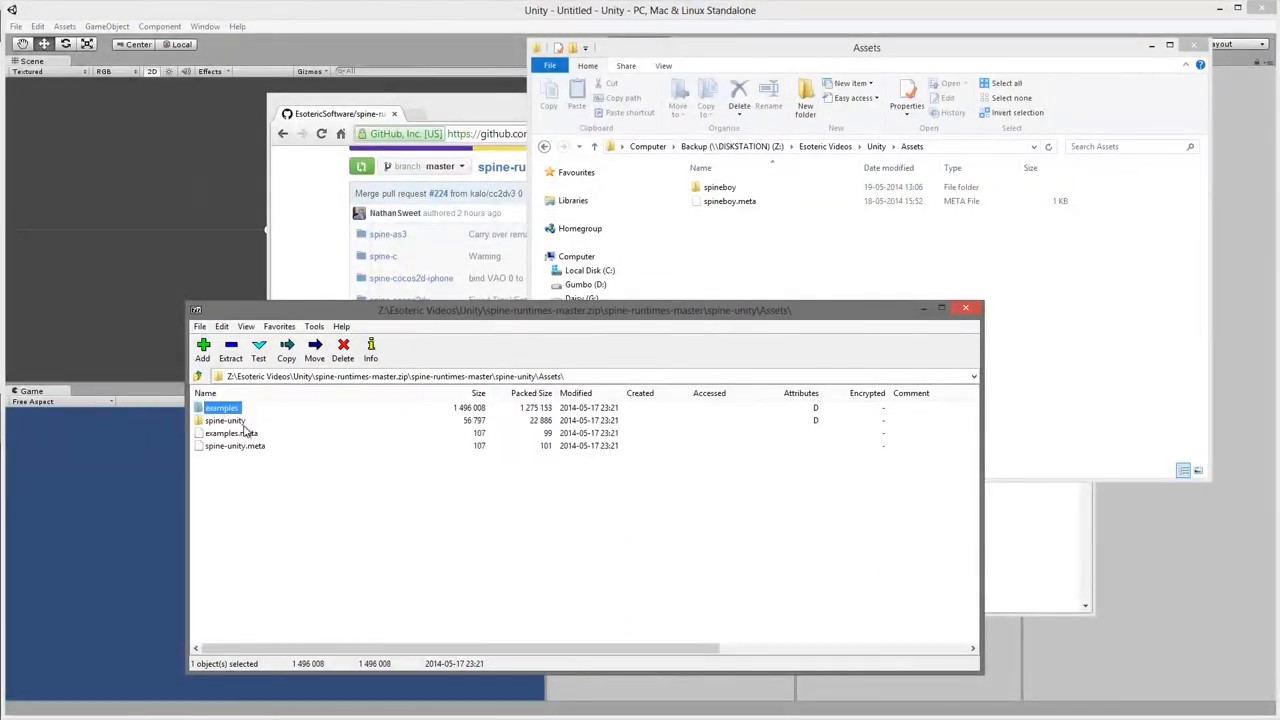
left_click(228, 420)
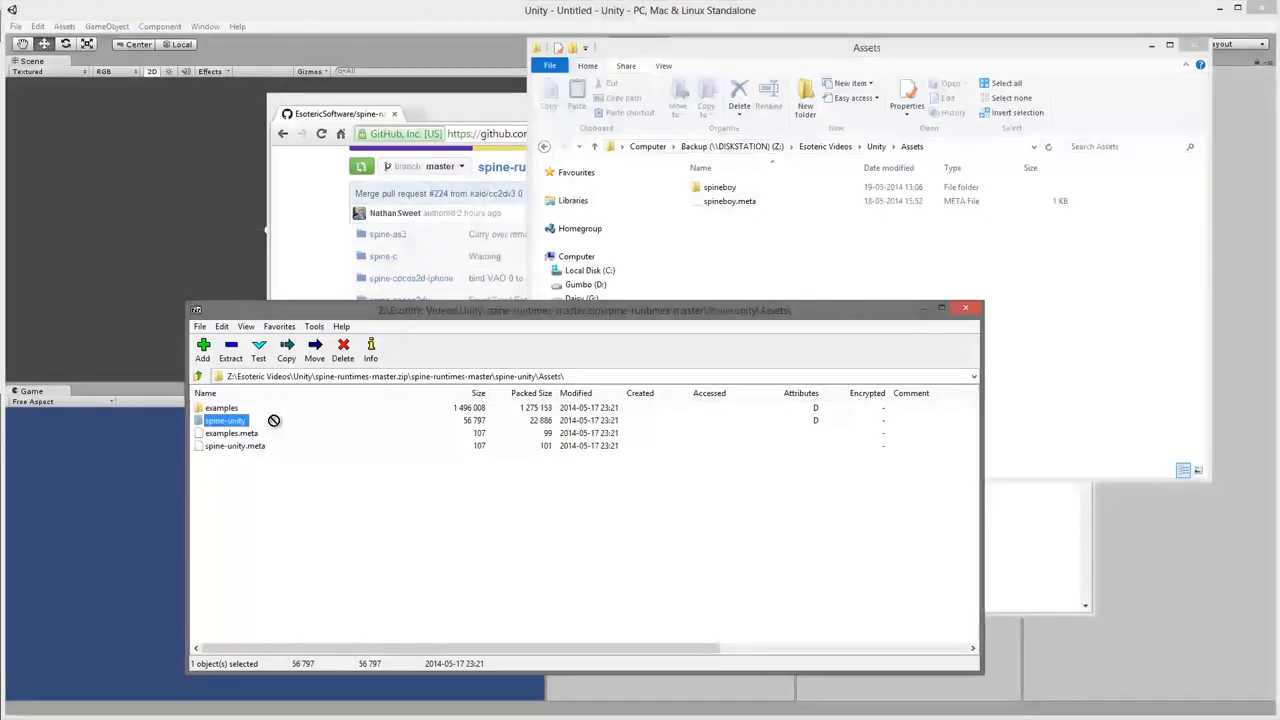
left_click_drag(752, 251, 751, 249)
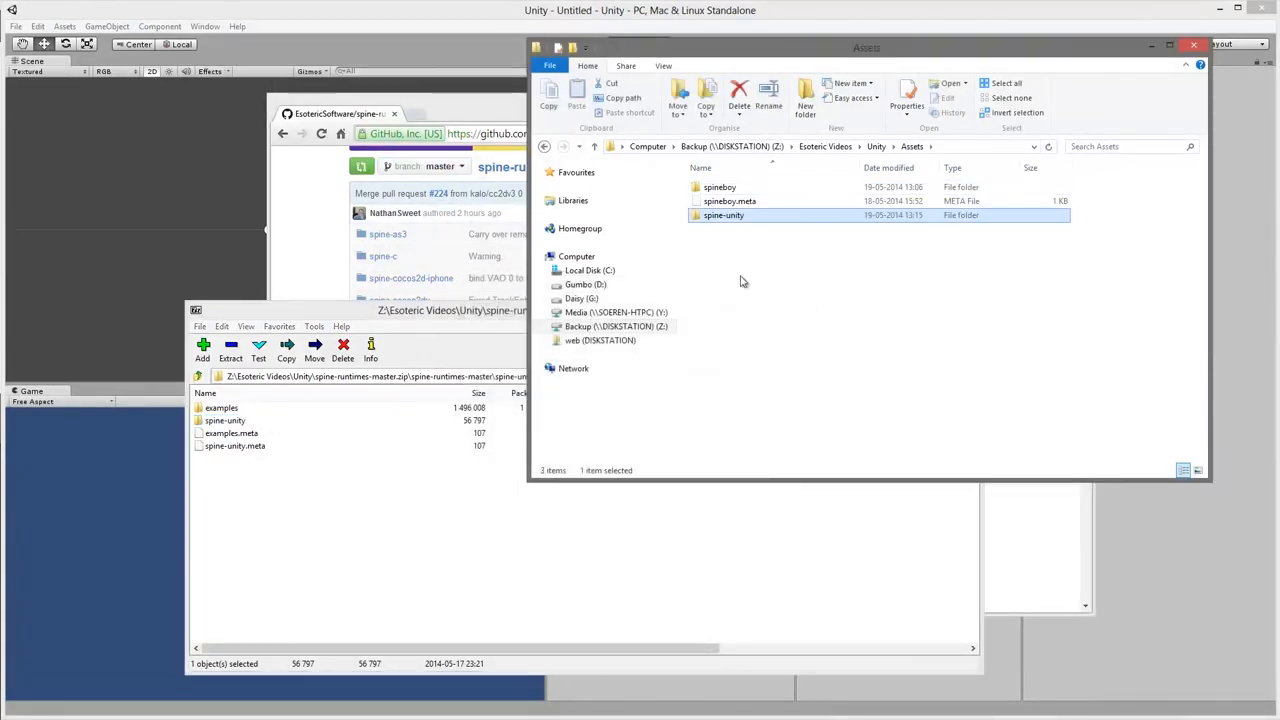
Go back to the archive's spine-runtimes-master folder and open the src folder inside spine-csharp.
left_click(443, 549)
left_click(198, 376)
left_click(198, 376)
double_click(245, 471)
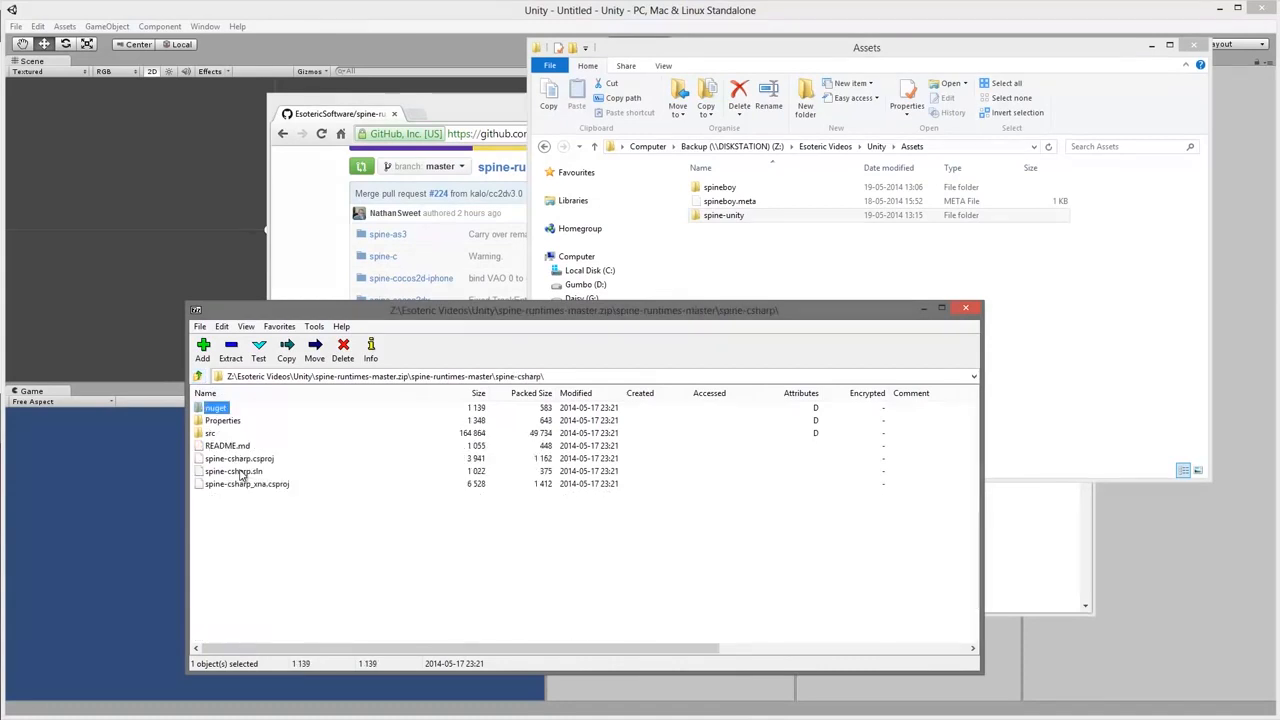
double_click(211, 434)
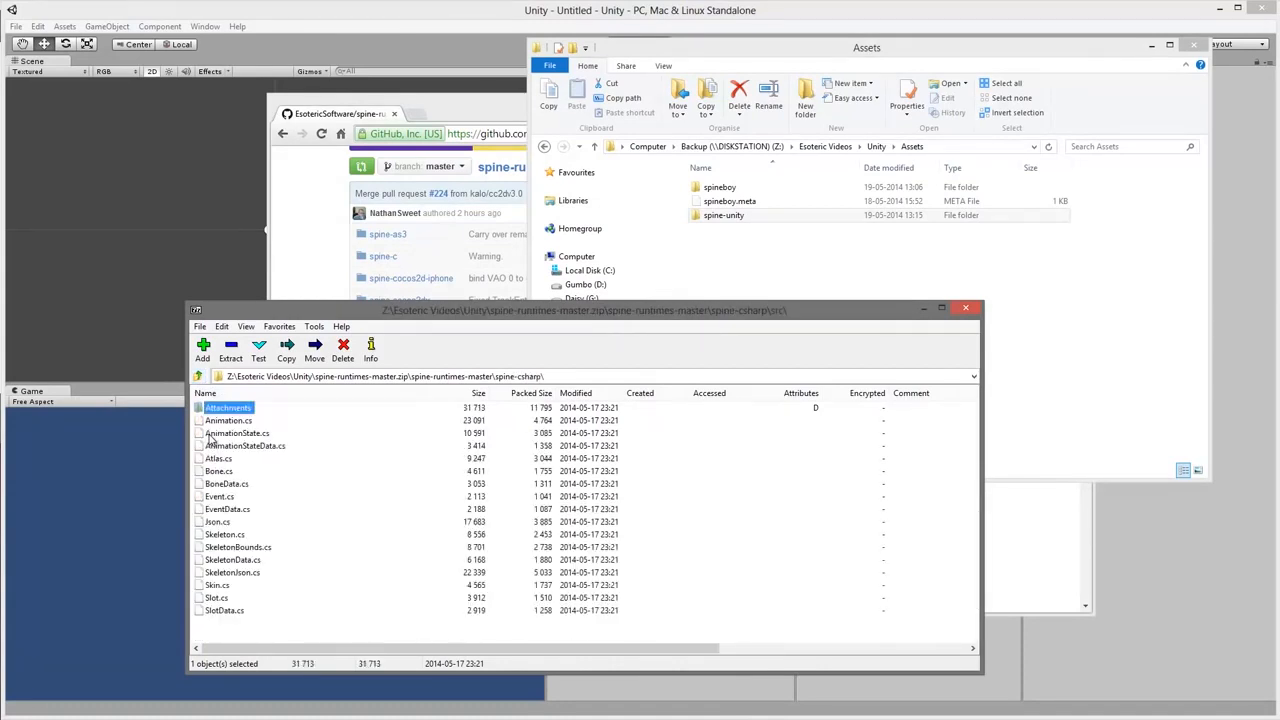
Create a folder named spine-csharp in the Unity project's Assets folder and open it.
right_click(737, 261)
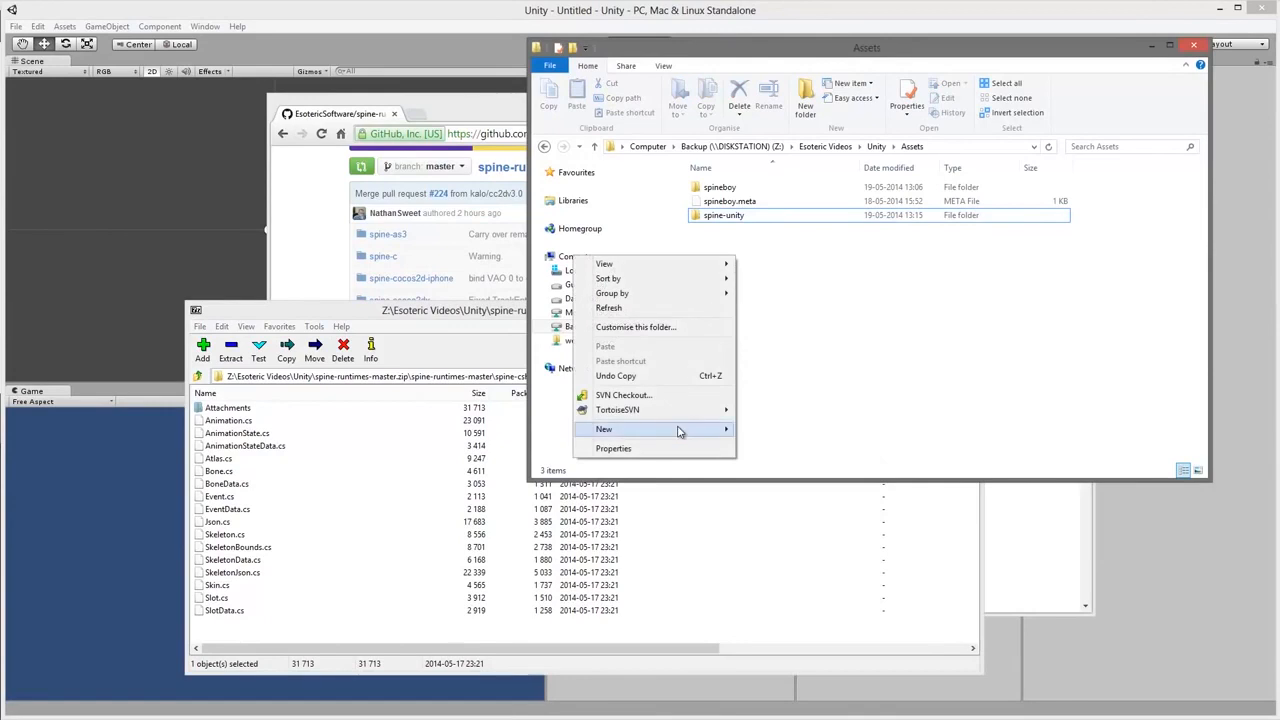
mouse_move(677, 434)
left_click(445, 423)
type("spin")
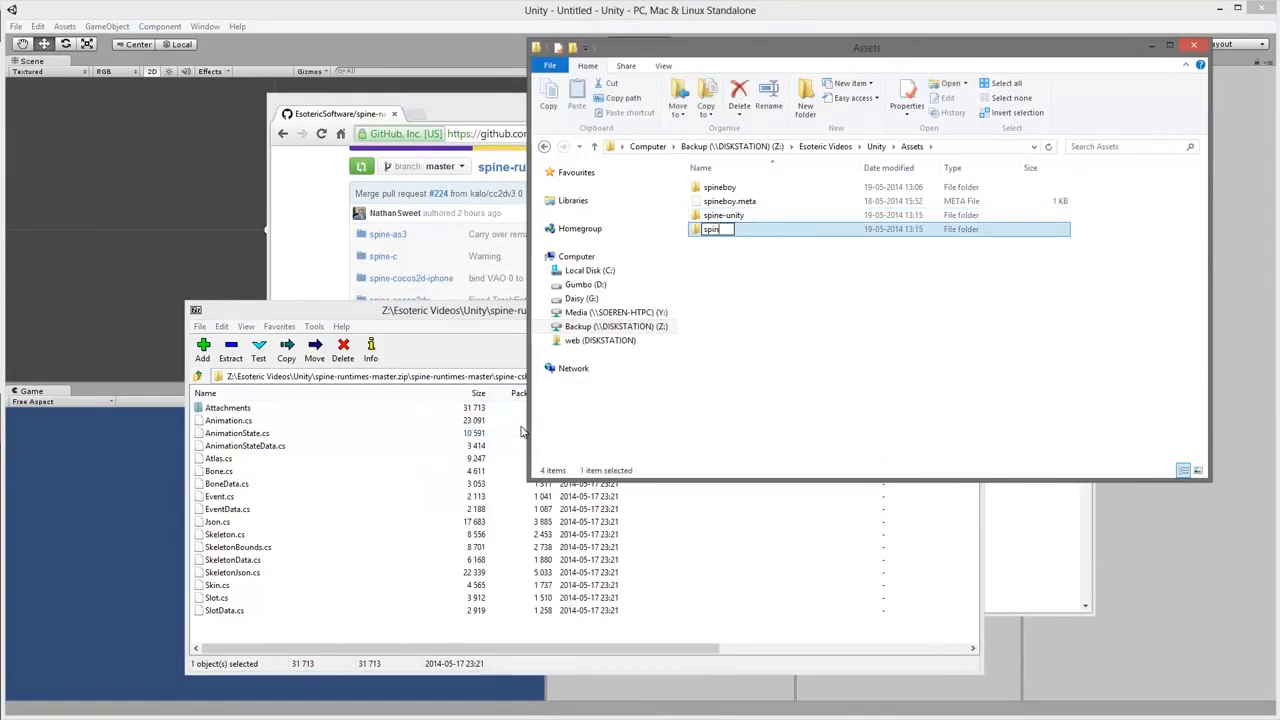
type("e-csharp")
key("Return")
double_click(731, 188)
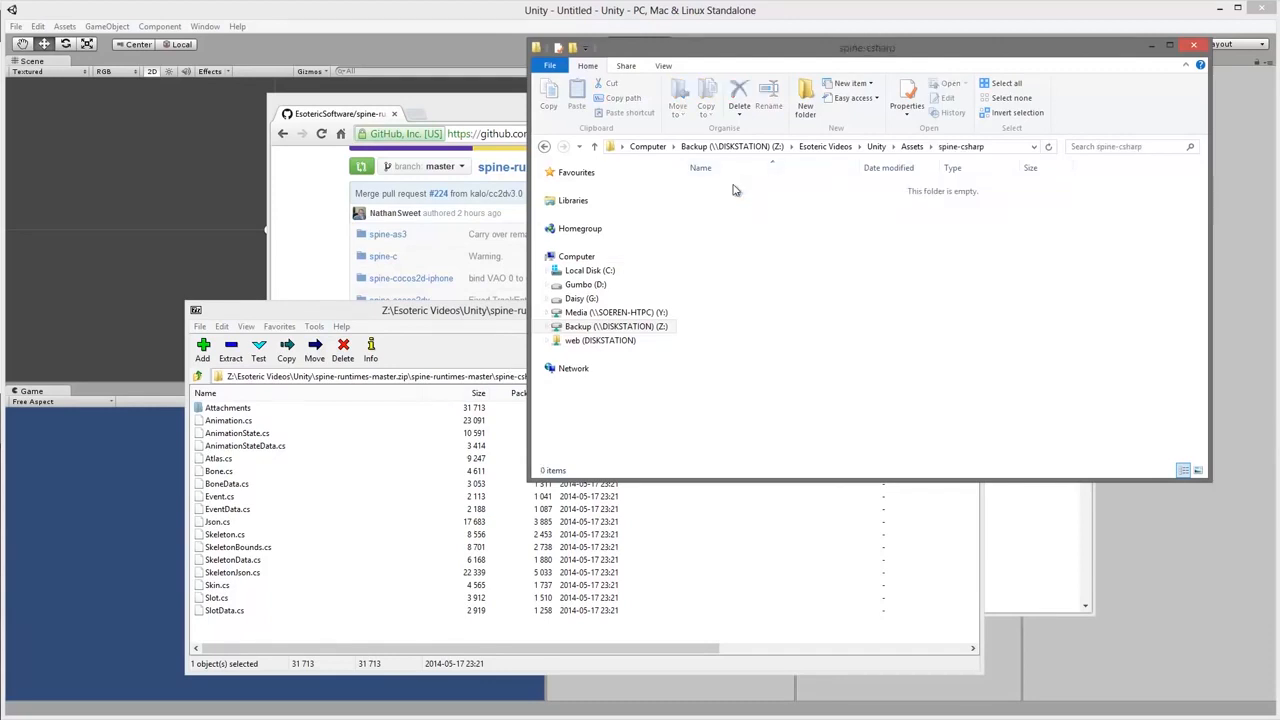
Copy everything in the archive's spine-csharp/src folder, from Attachments to SlotData.cs, into the new spine-csharp folder.
left_click(238, 412)
left_click(240, 606, "shift")
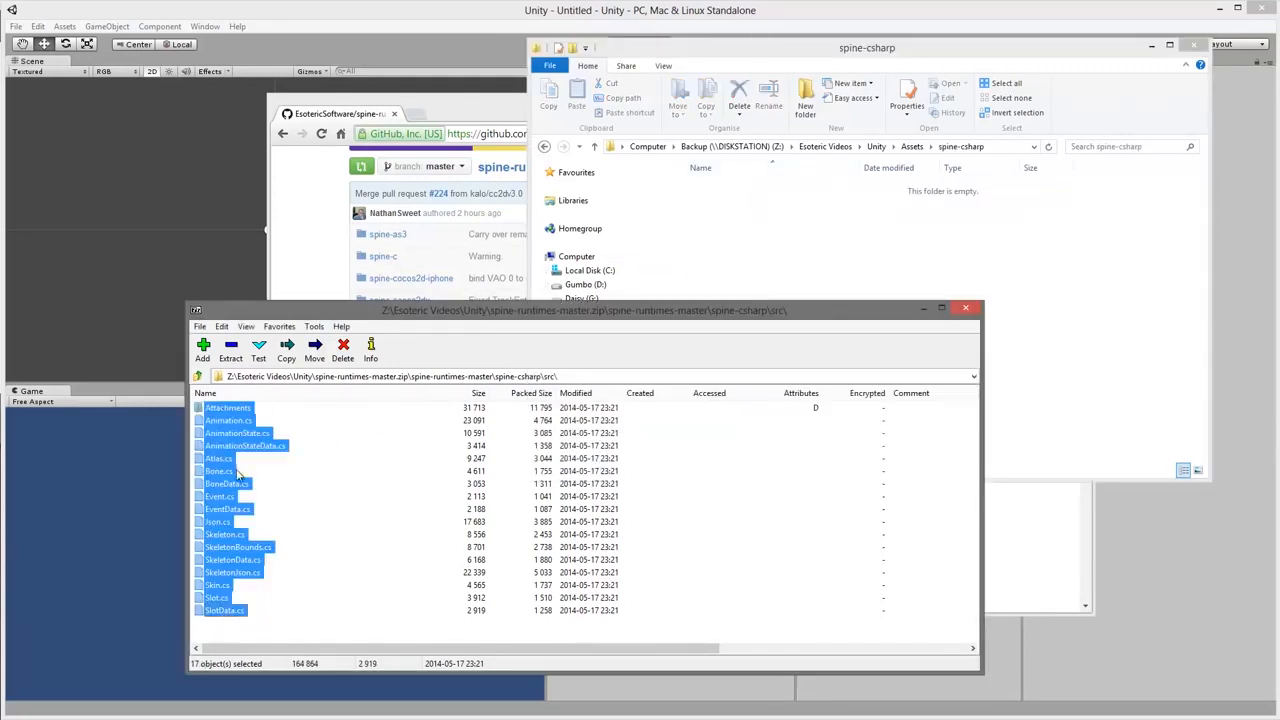
left_click_drag(226, 416, 755, 220)
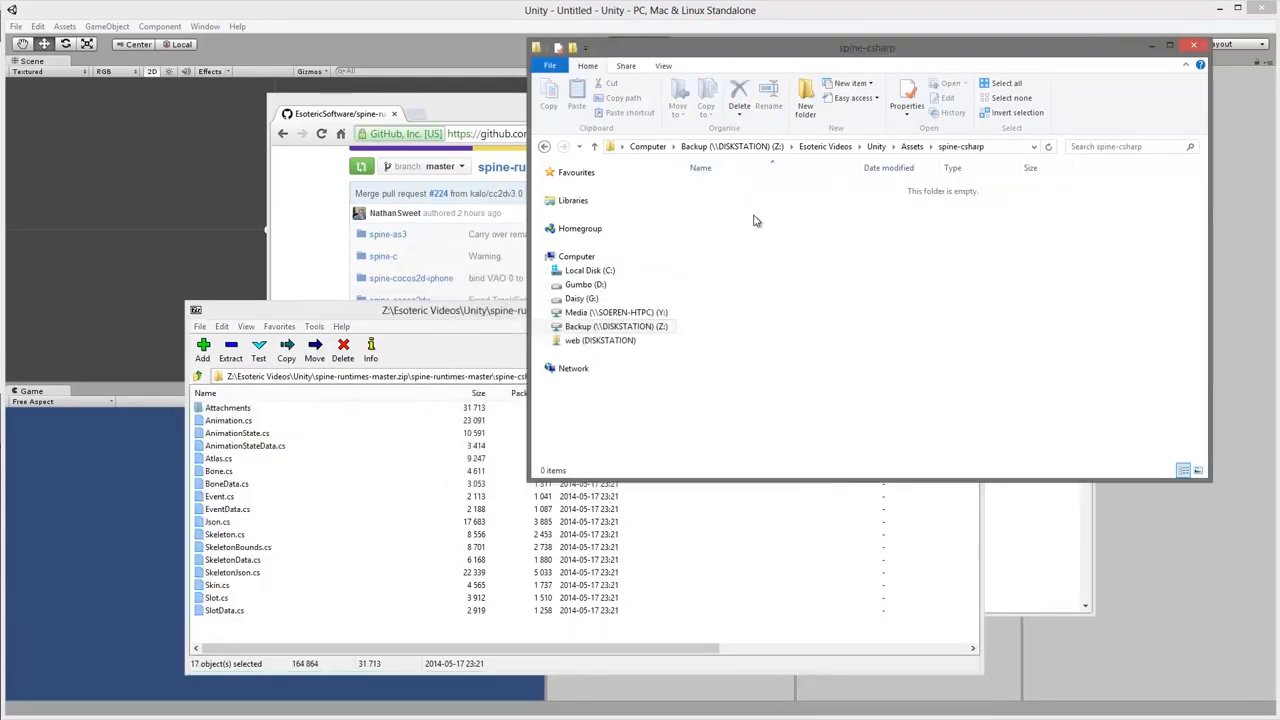
Switch back to Unity to import the copied spine-csharp and spine-unity folders.
left_click(698, 10)
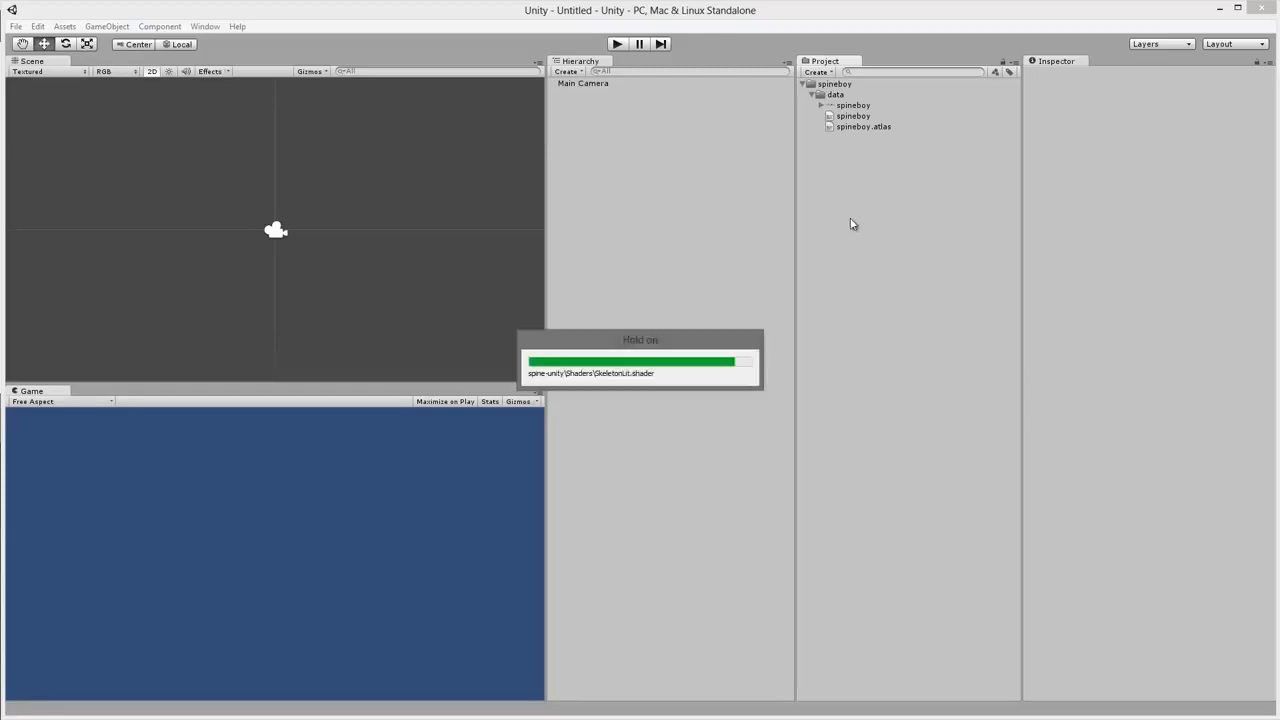
left_click(818, 72)
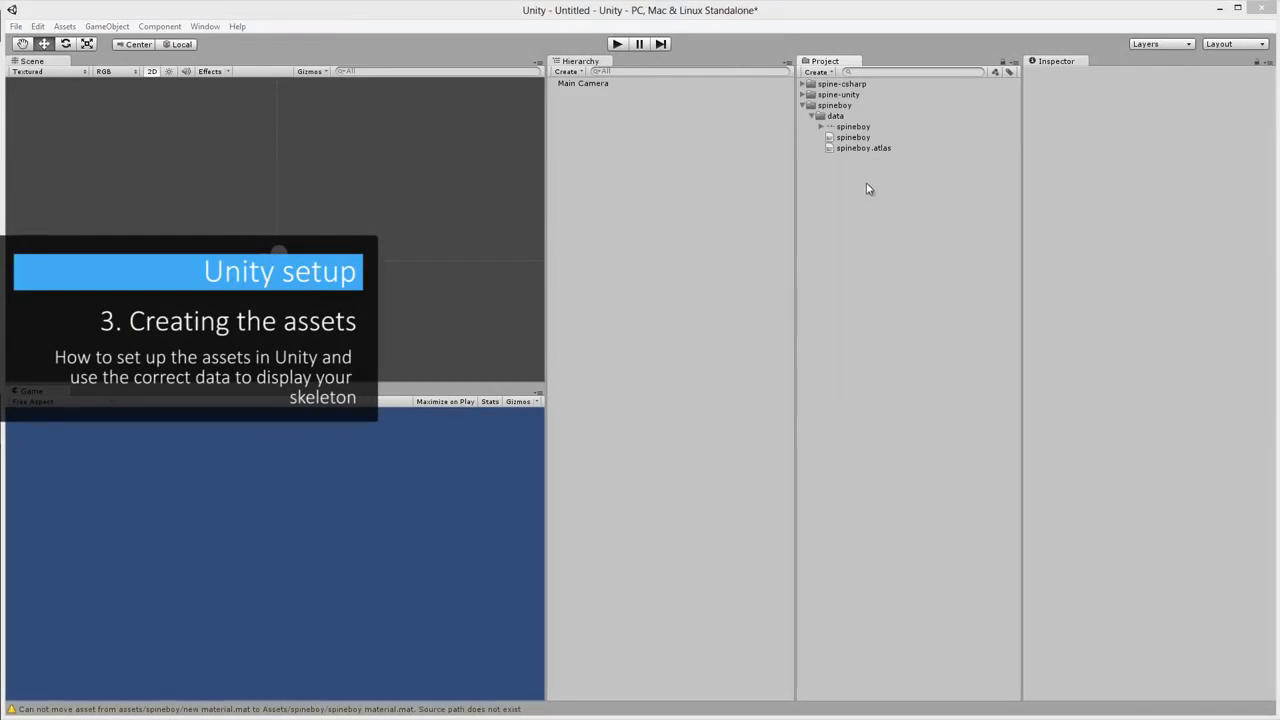
Create a Spine Atlas asset and a Spine SkeletonData asset in the project's spineboy folder.
left_click(836, 107)
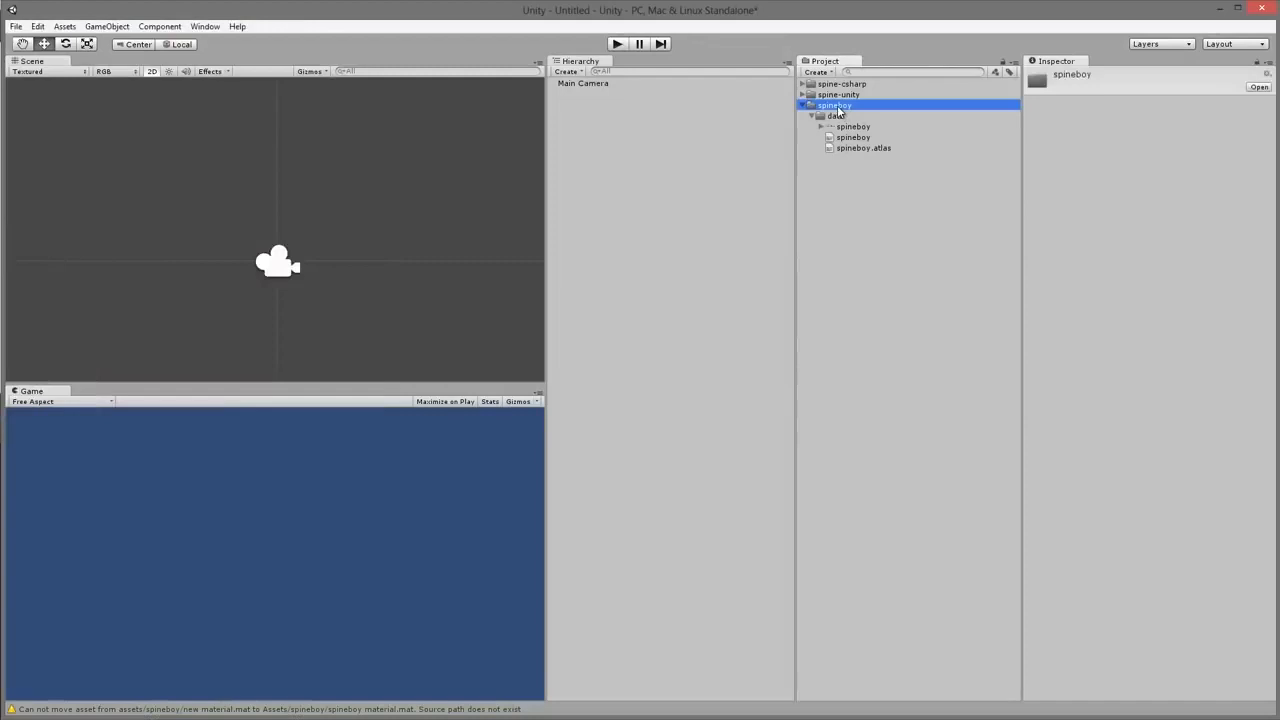
right_click(838, 112)
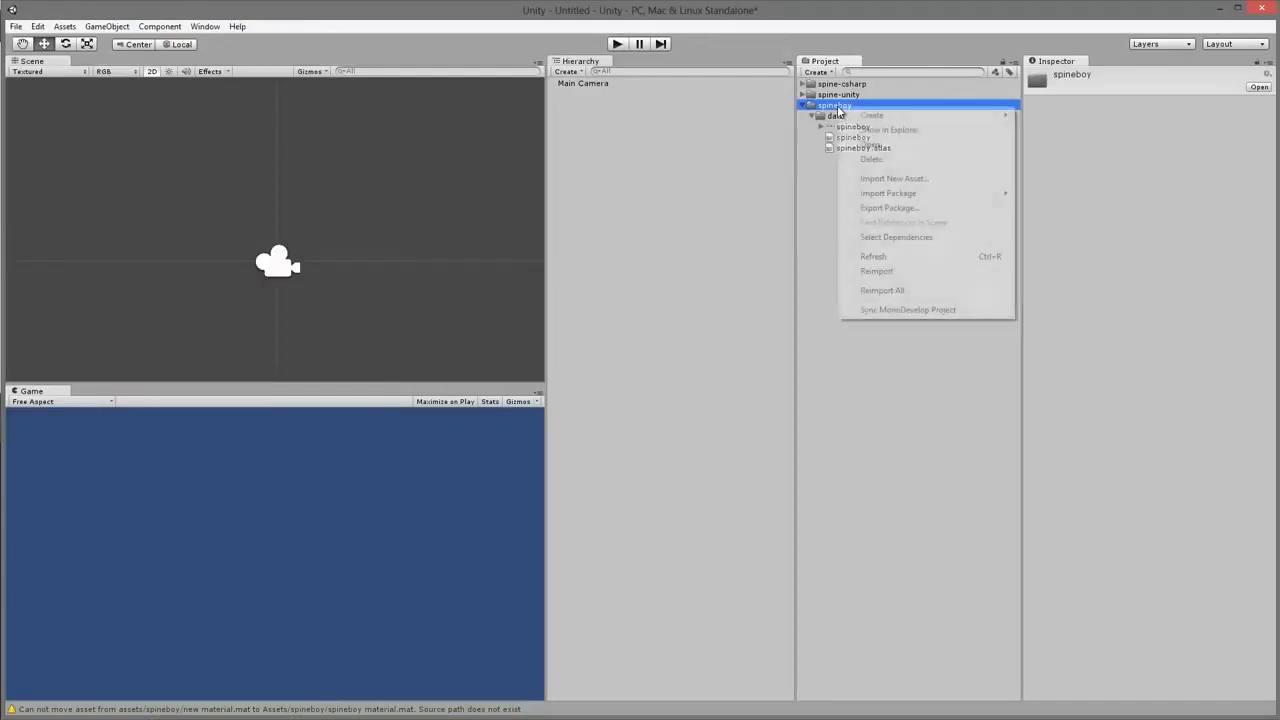
mouse_move(866, 115)
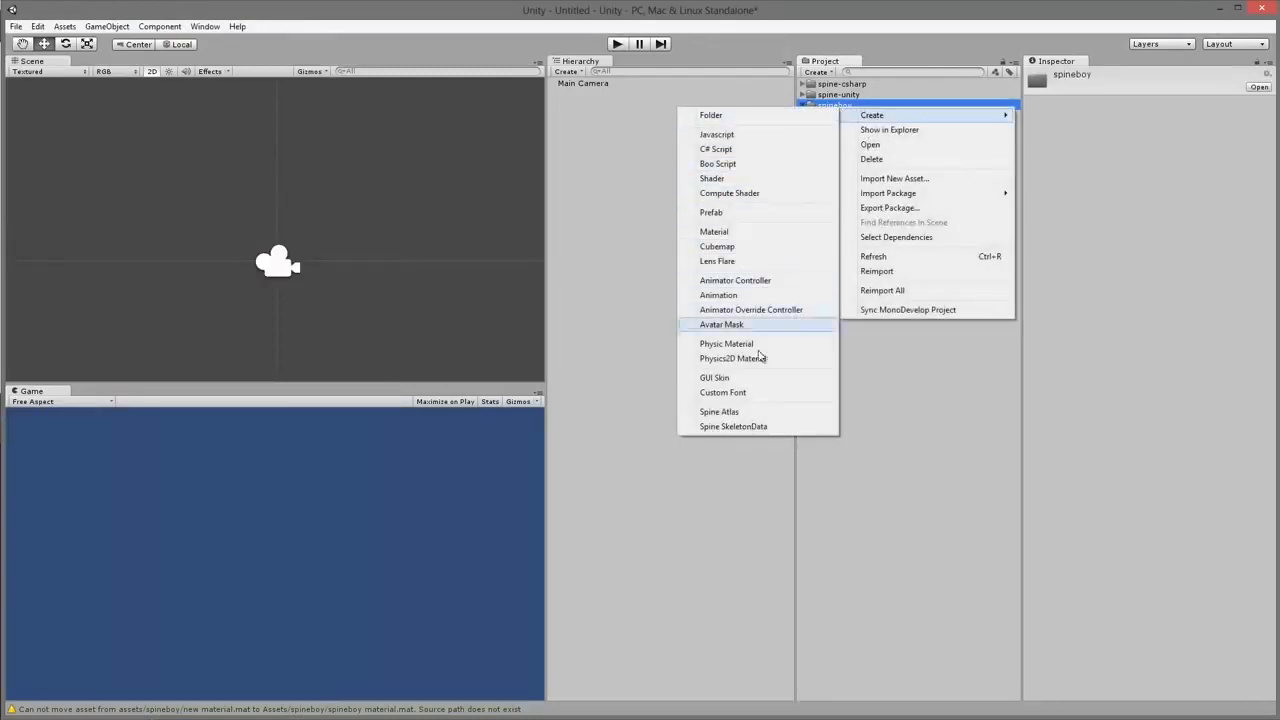
left_click(757, 411)
right_click(847, 105)
mouse_move(897, 114)
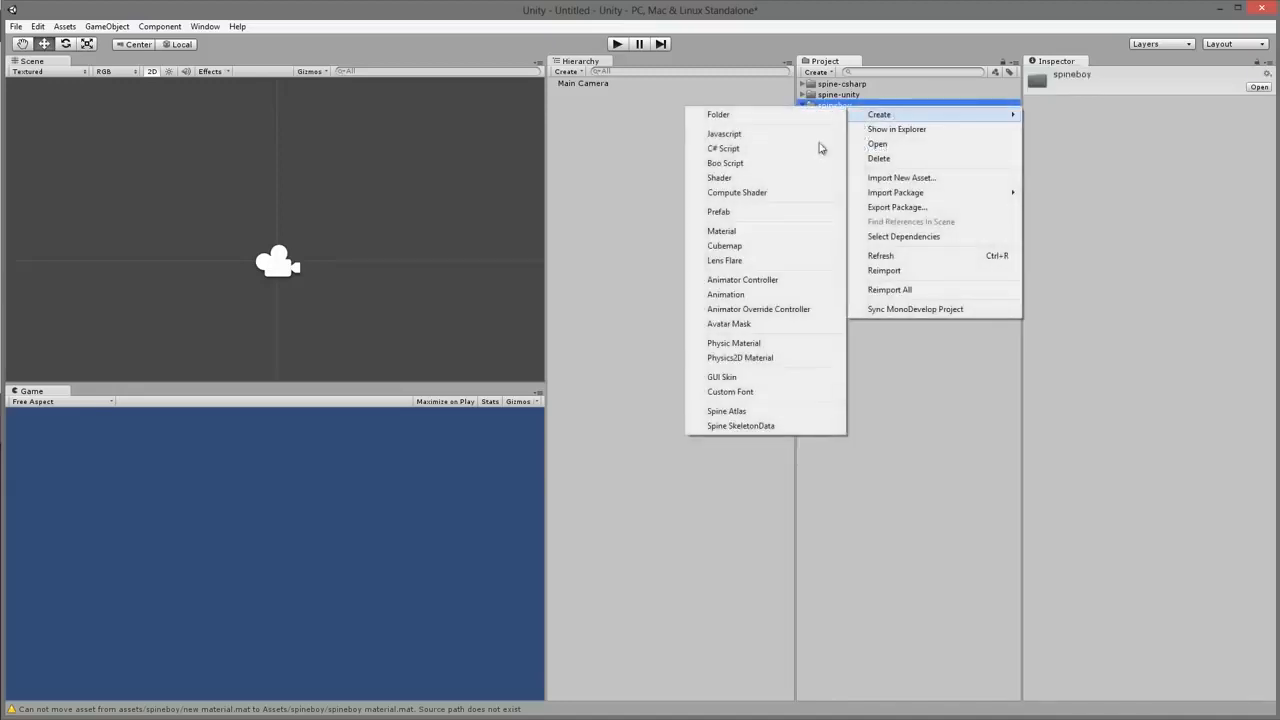
left_click(803, 425)
Create a new material in the spineboy folder and set its shader to Spine/Skeleton.
right_click(842, 105)
mouse_move(891, 114)
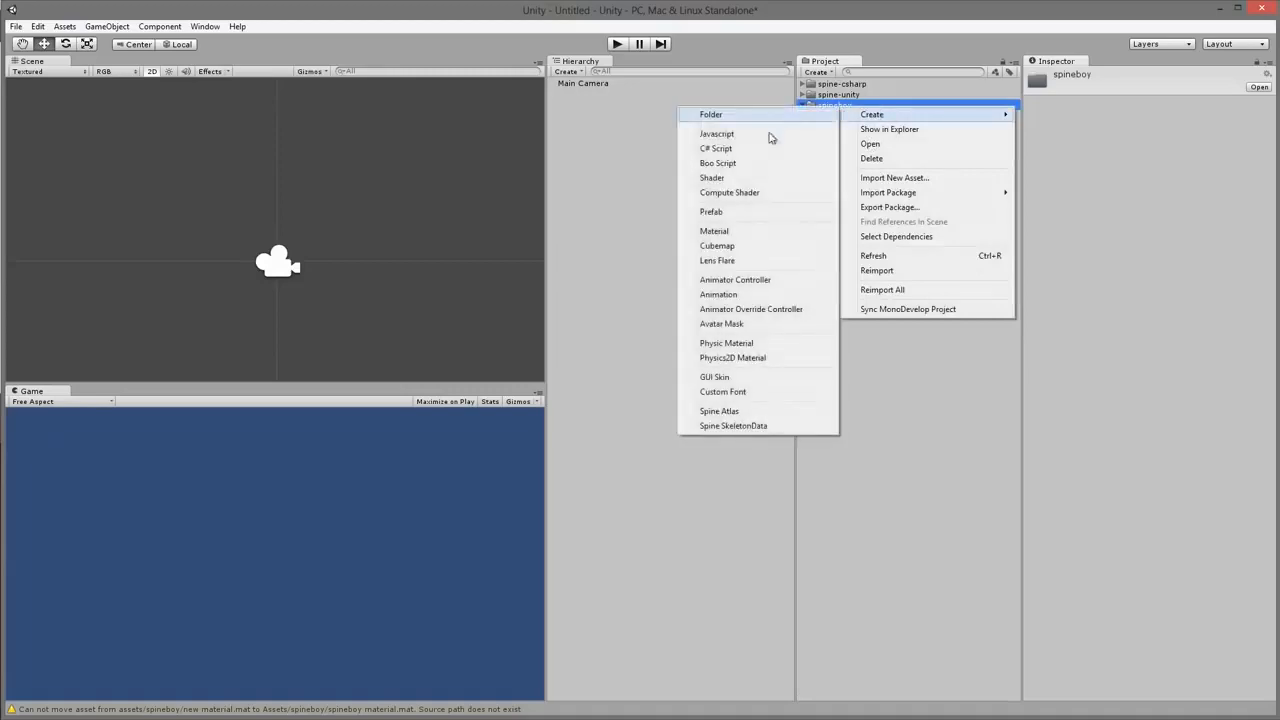
left_click(743, 232)
left_click(1137, 87)
mouse_move(1149, 354)
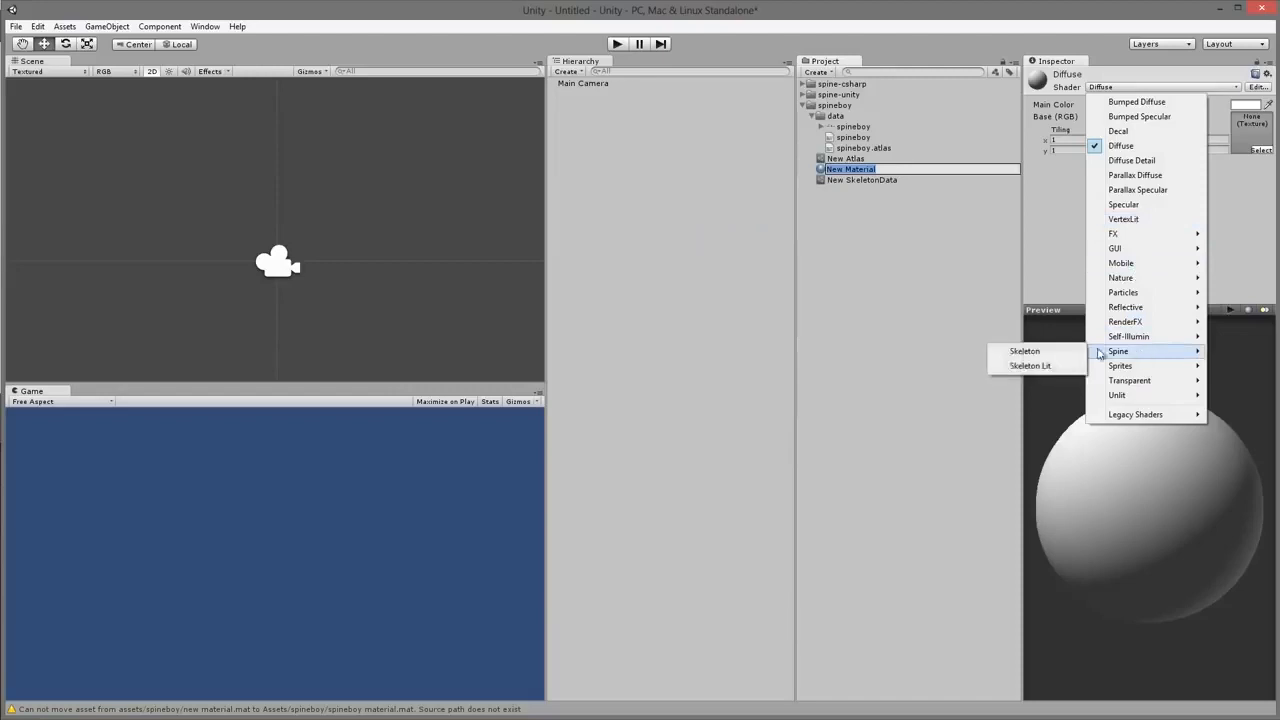
left_click(1025, 351)
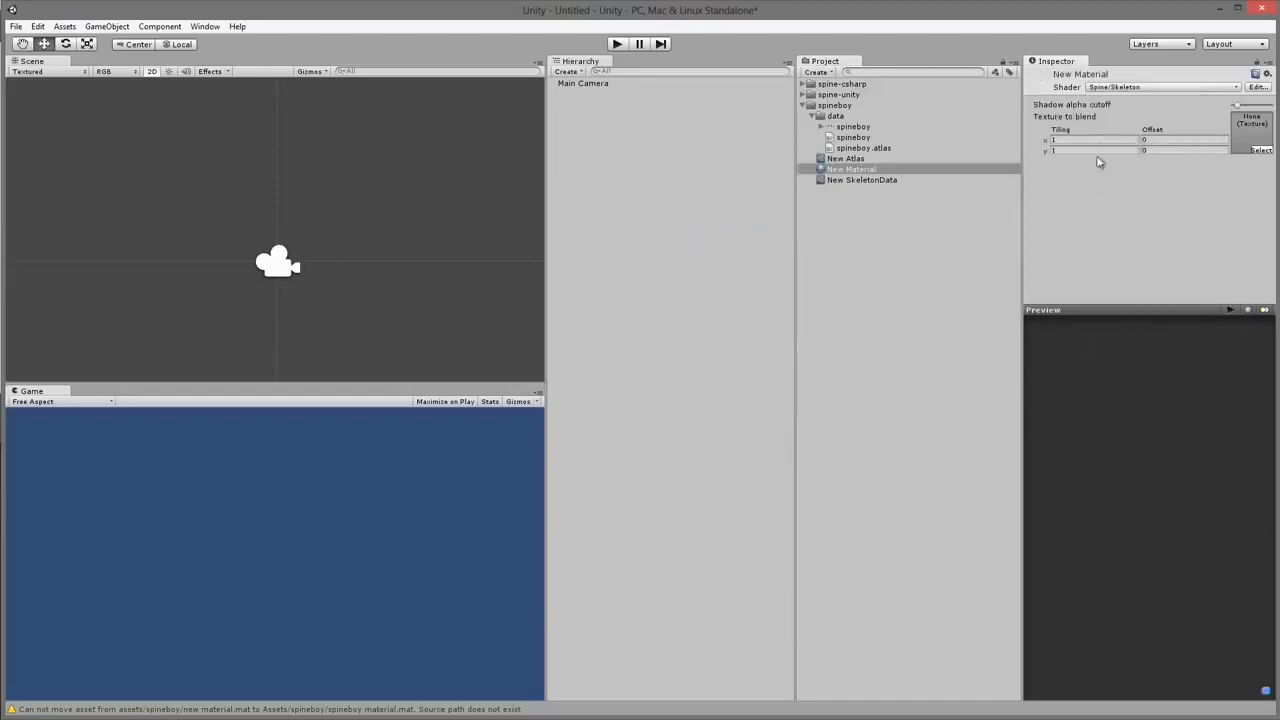
Rename the New Atlas asset as spineboy atlas.
left_click(853, 159)
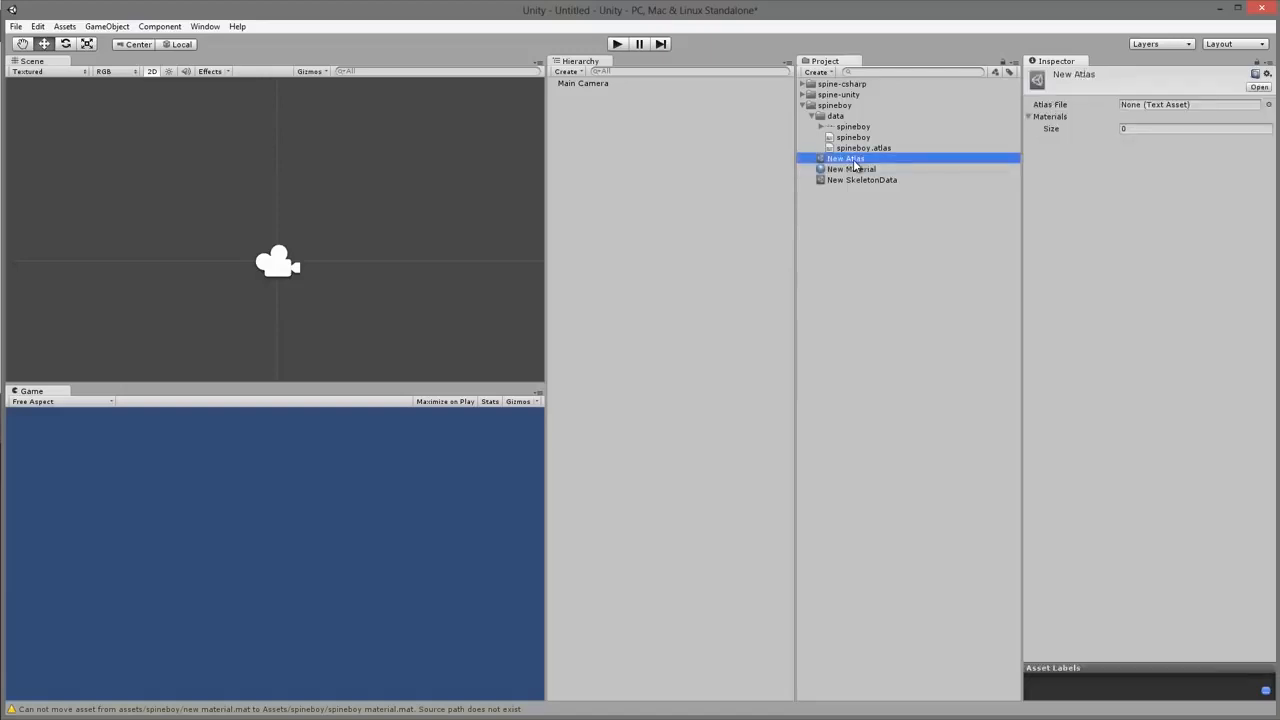
left_click(853, 159)
type("spineboy")
type(".atlas")
left_click(853, 160)
key("Return")
Rename the New Material asset as spineboy material.
left_click(854, 160)
key("F2")
type("spineboy material")
left_click(853, 159)
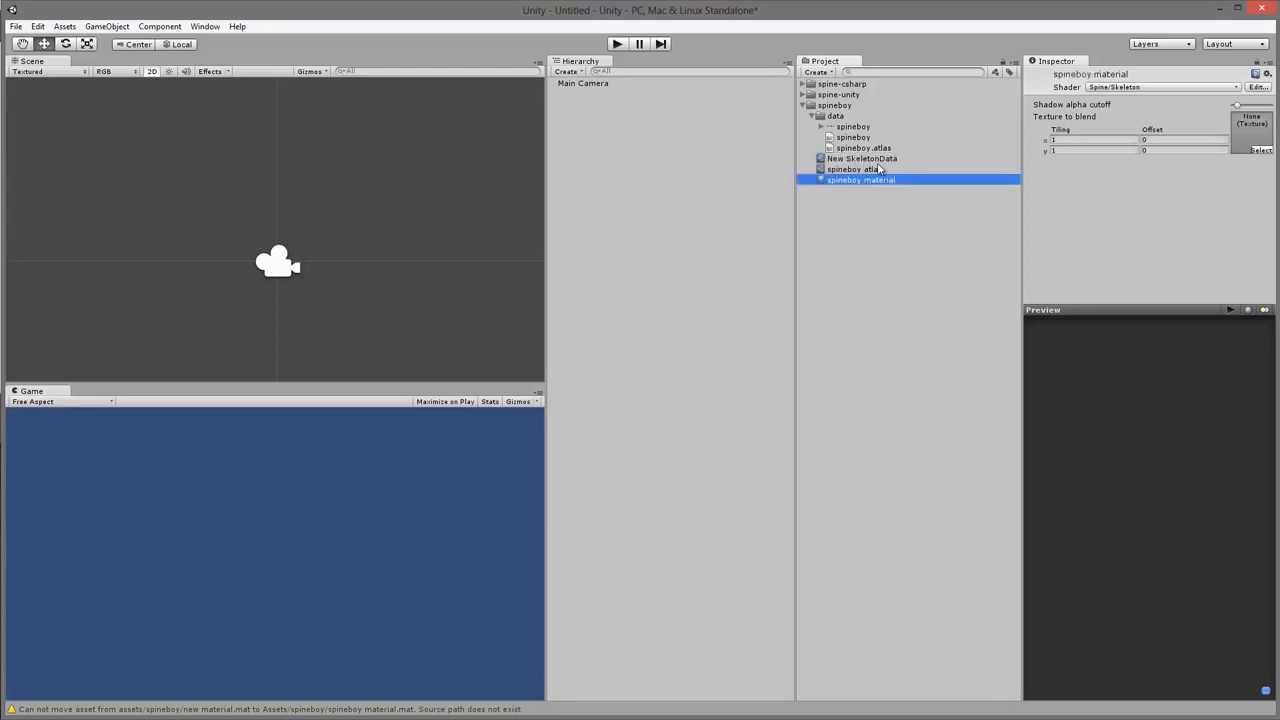
Rename the New SkeletonData asset as spineboy data.
left_click(876, 160)
key("F2")
type("sp")
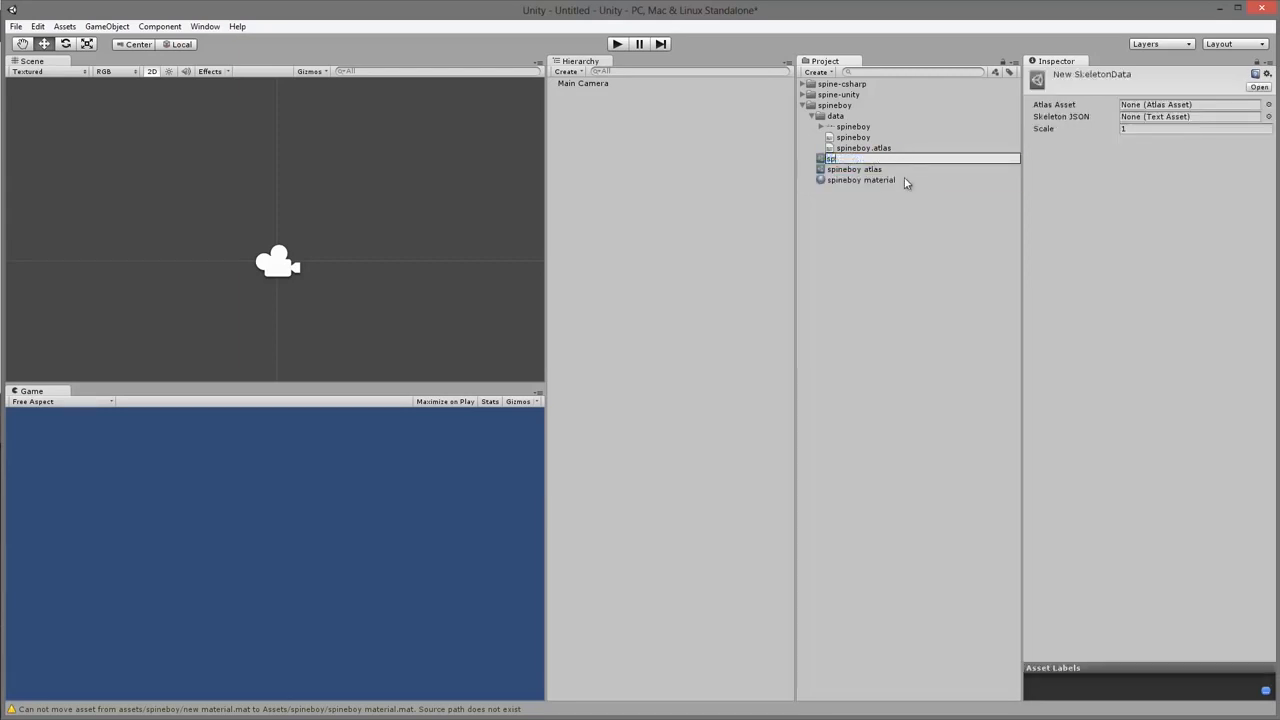
type("einboy data")
left_click(904, 179)
key("F2")
type("spineboy data")
left_click(899, 172)
left_click(893, 232)
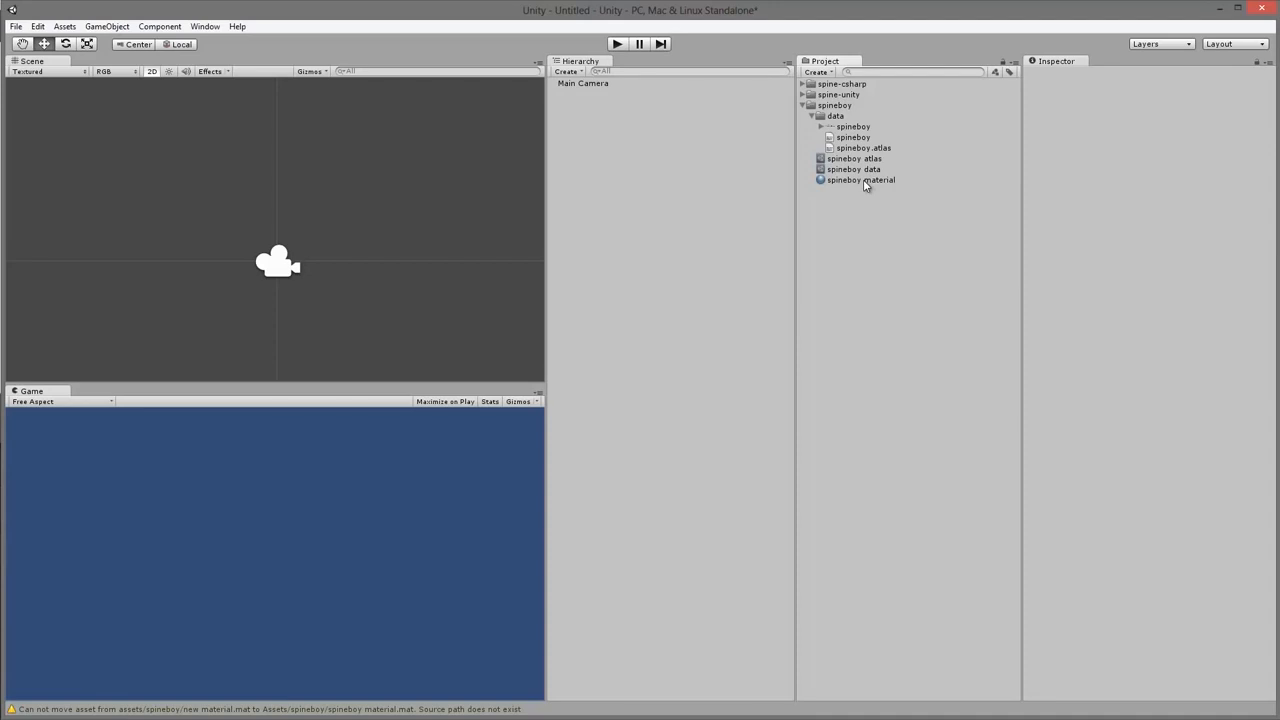
Assign the spineboy texture from the data folder as the texture to blend of spineboy material.
left_click(865, 182)
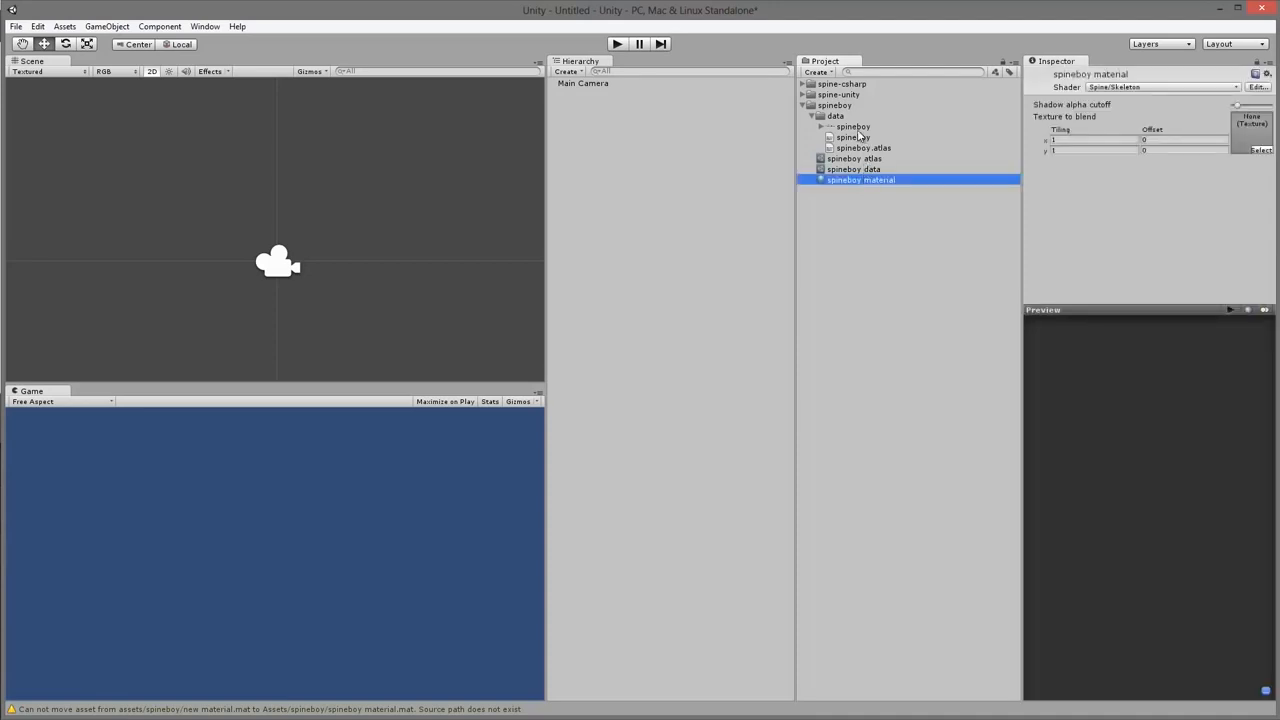
left_click_drag(853, 127, 1248, 134)
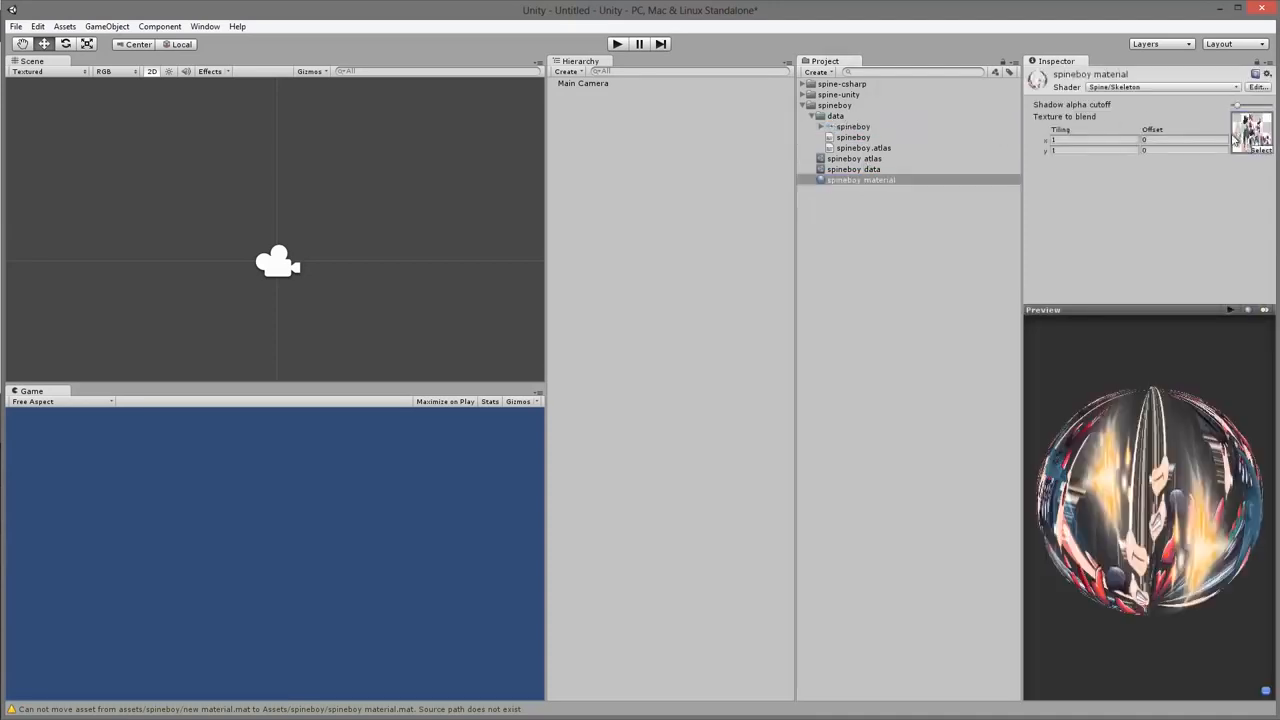
left_click(868, 170)
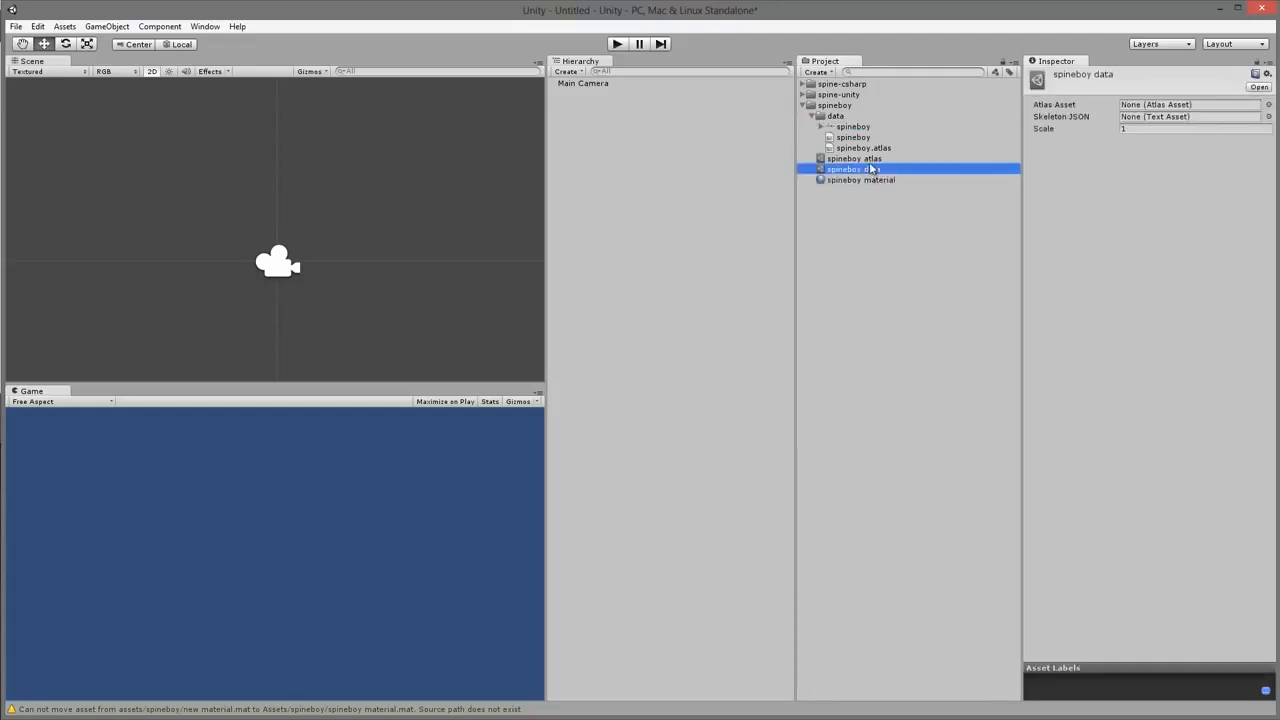
Set spineboy.atlas as the atlas file of spineboy atlas and add spineboy material to its materials.
left_click(870, 159)
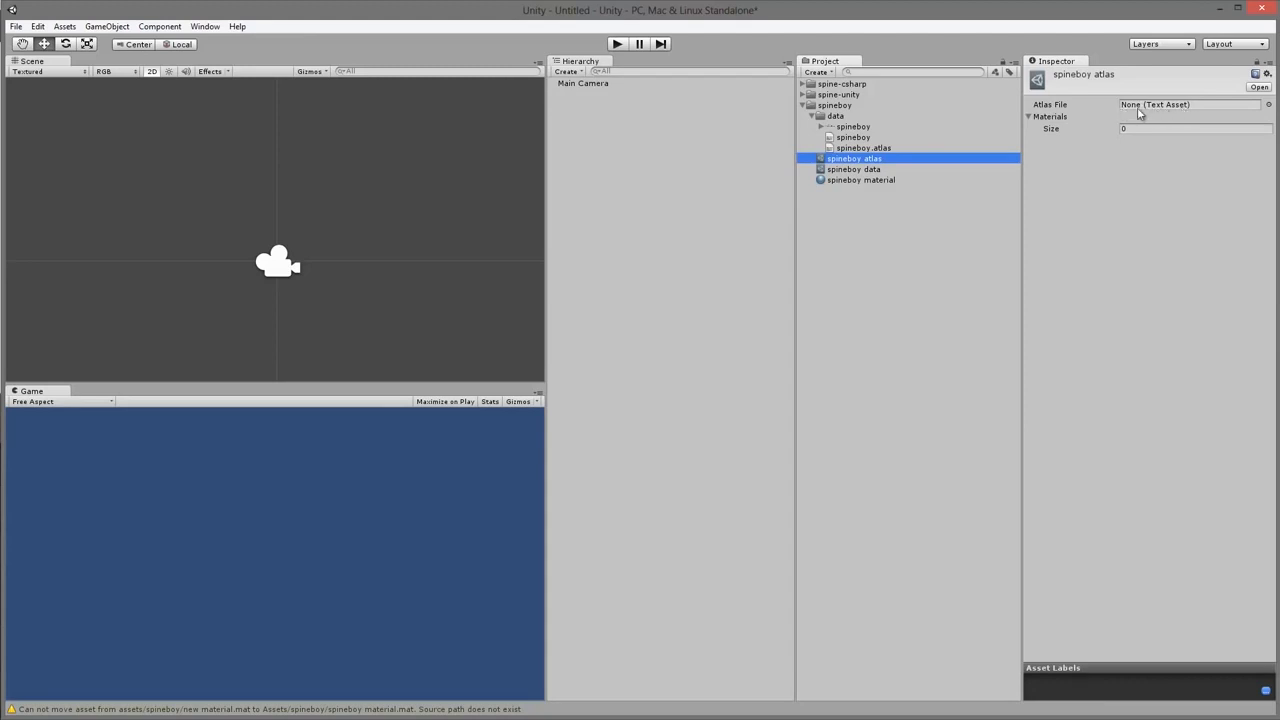
left_click_drag(859, 147, 1173, 104)
left_click_drag(850, 180, 1057, 132)
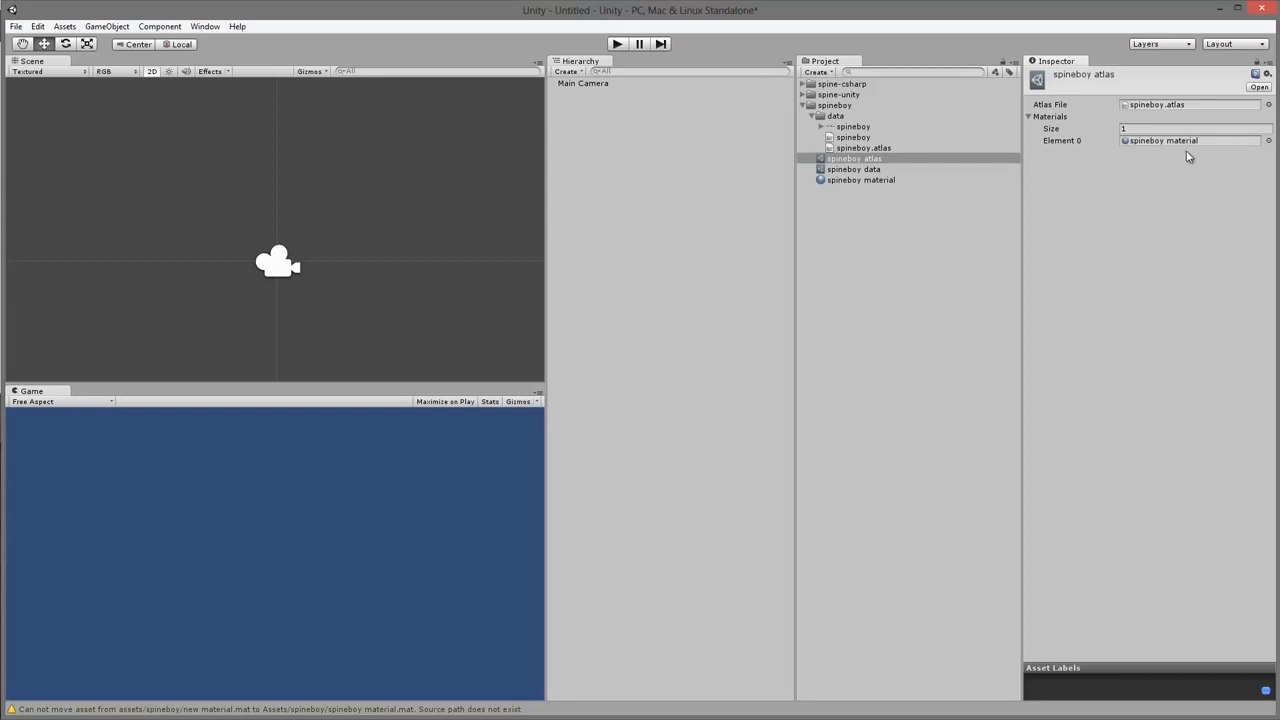
In spineboy data, assign spineboy atlas as the atlas asset and the spineboy text file as the skeleton JSON.
left_click(877, 172)
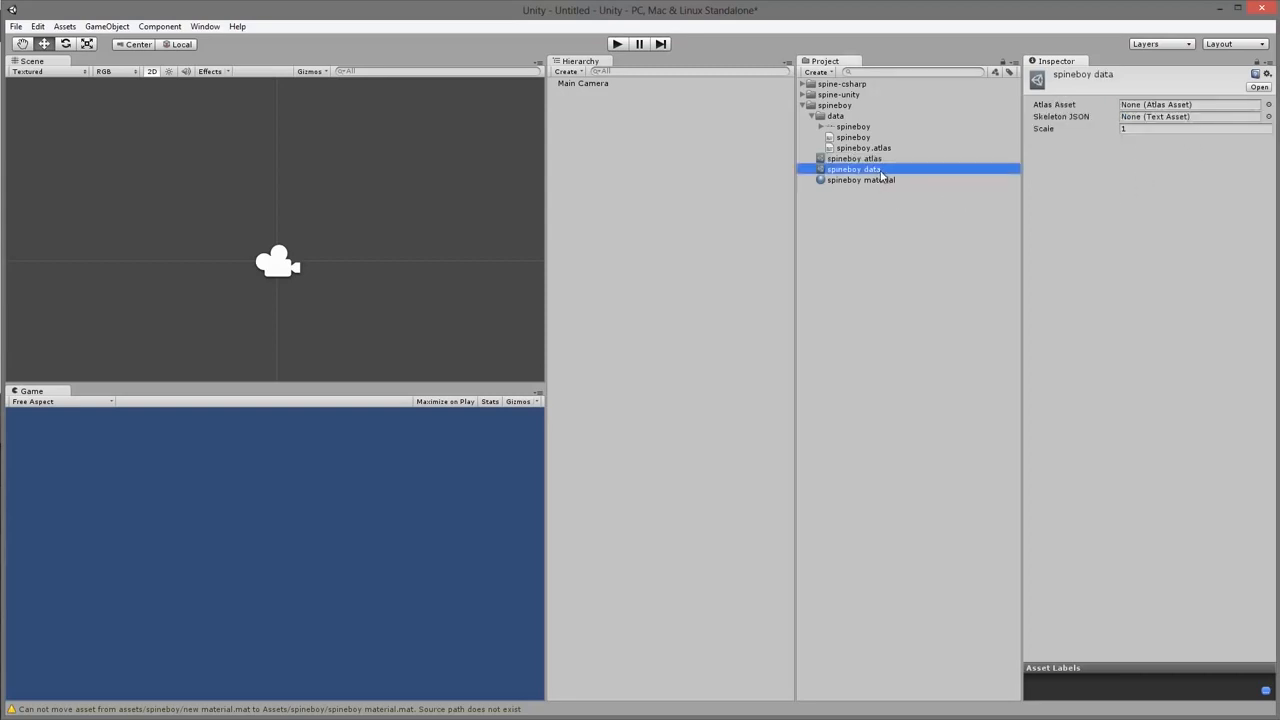
left_click_drag(869, 160, 1200, 103)
left_click_drag(845, 138, 1162, 118)
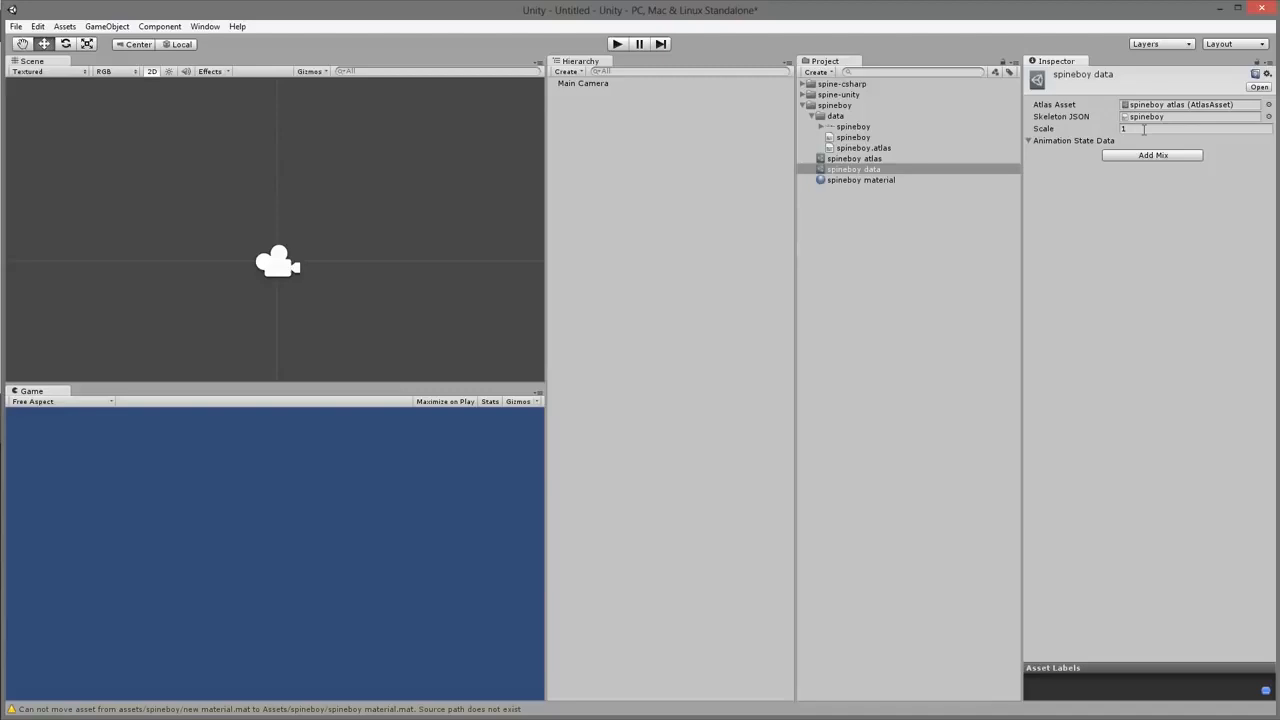
left_click(1143, 129)
left_click(883, 226)
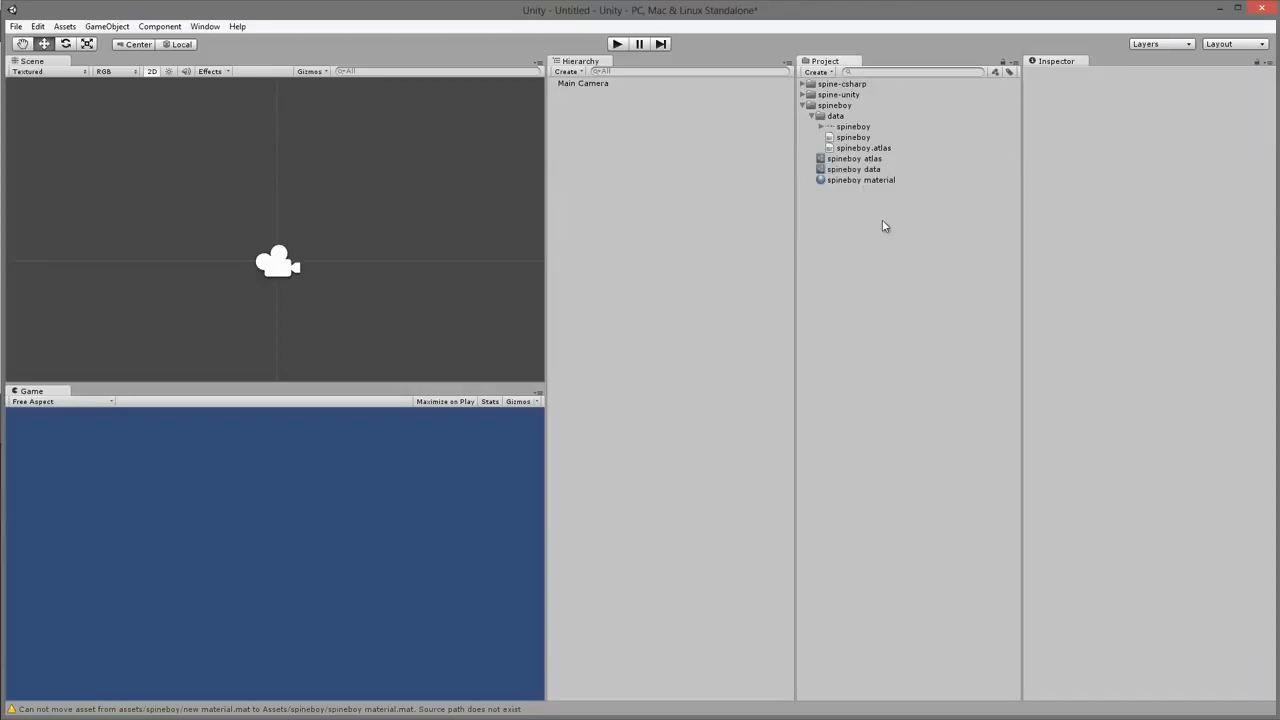
Add a Spine SkeletonAnimation object to the scene and assign spineboy data as its skeleton data asset.
left_click(577, 72)
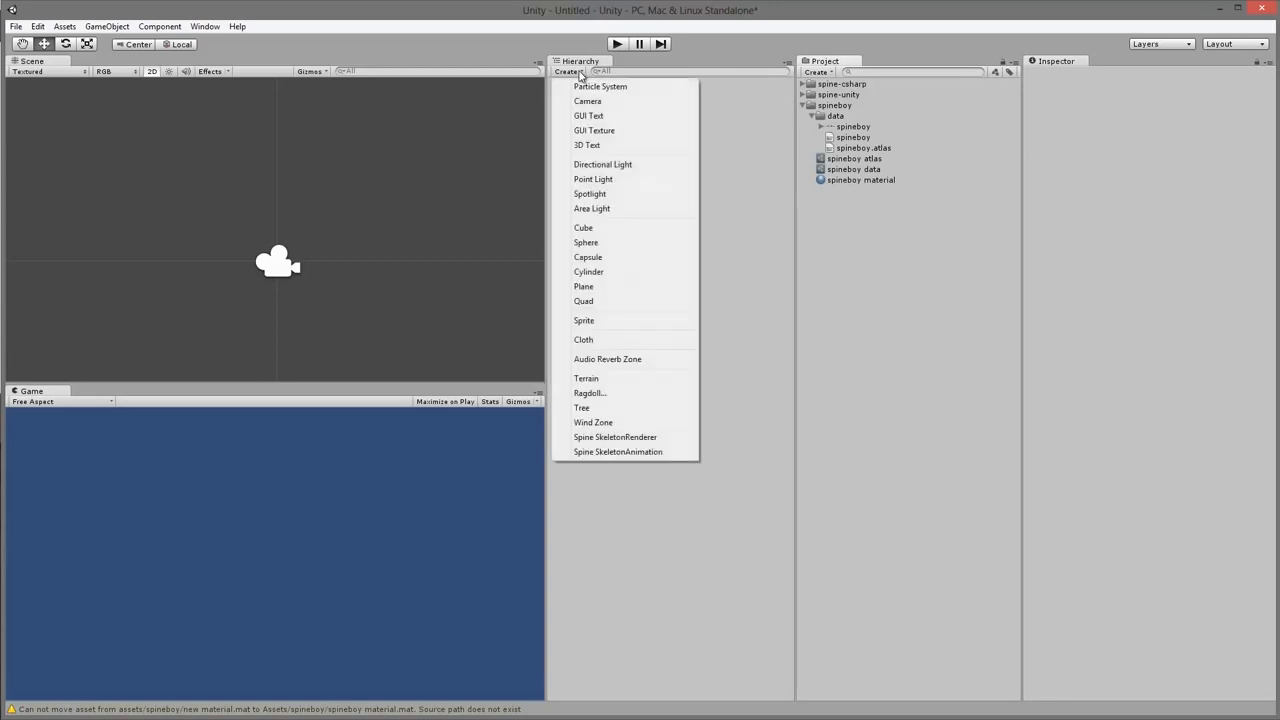
left_click(627, 452)
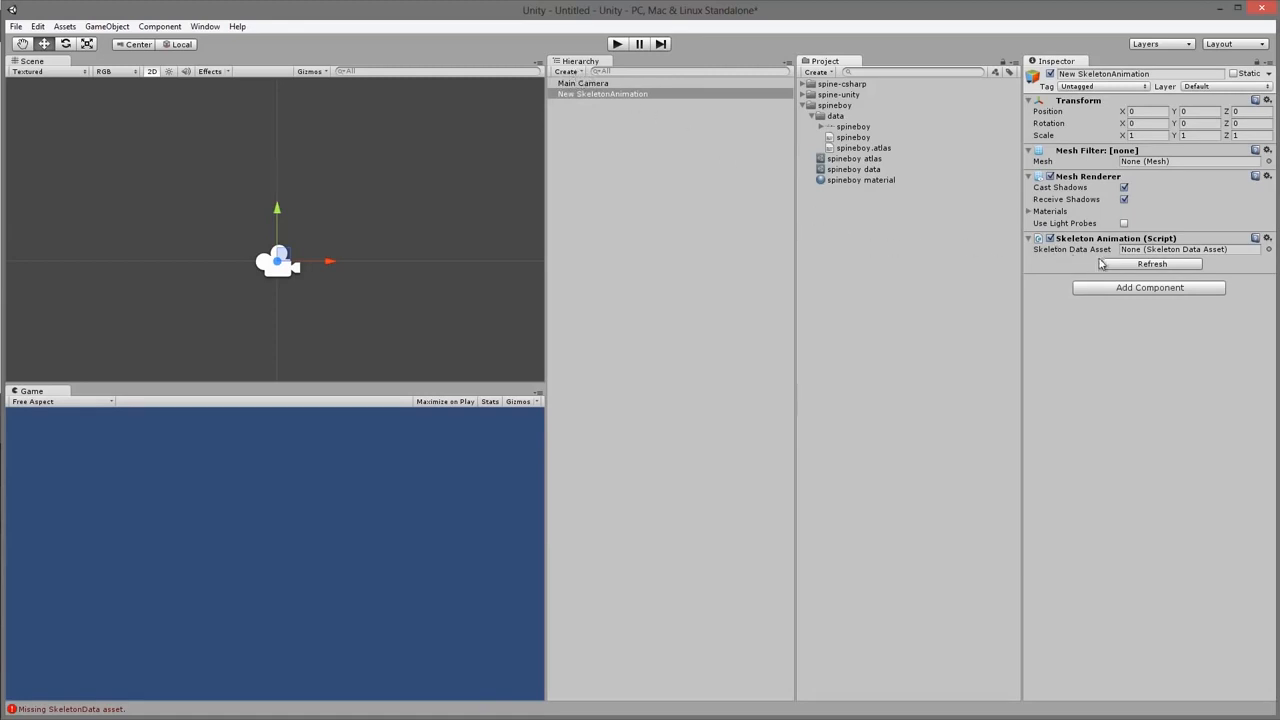
left_click_drag(856, 170, 1158, 256)
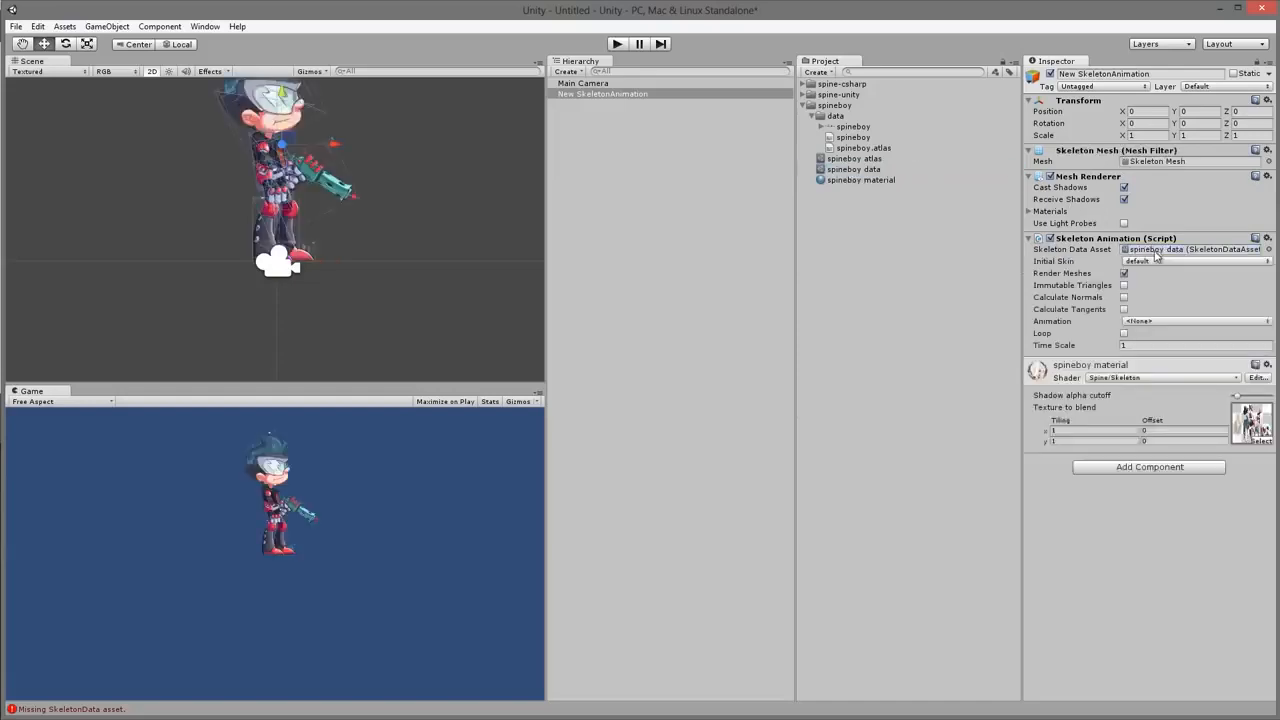
middle_click_drag(462, 204, 434, 231)
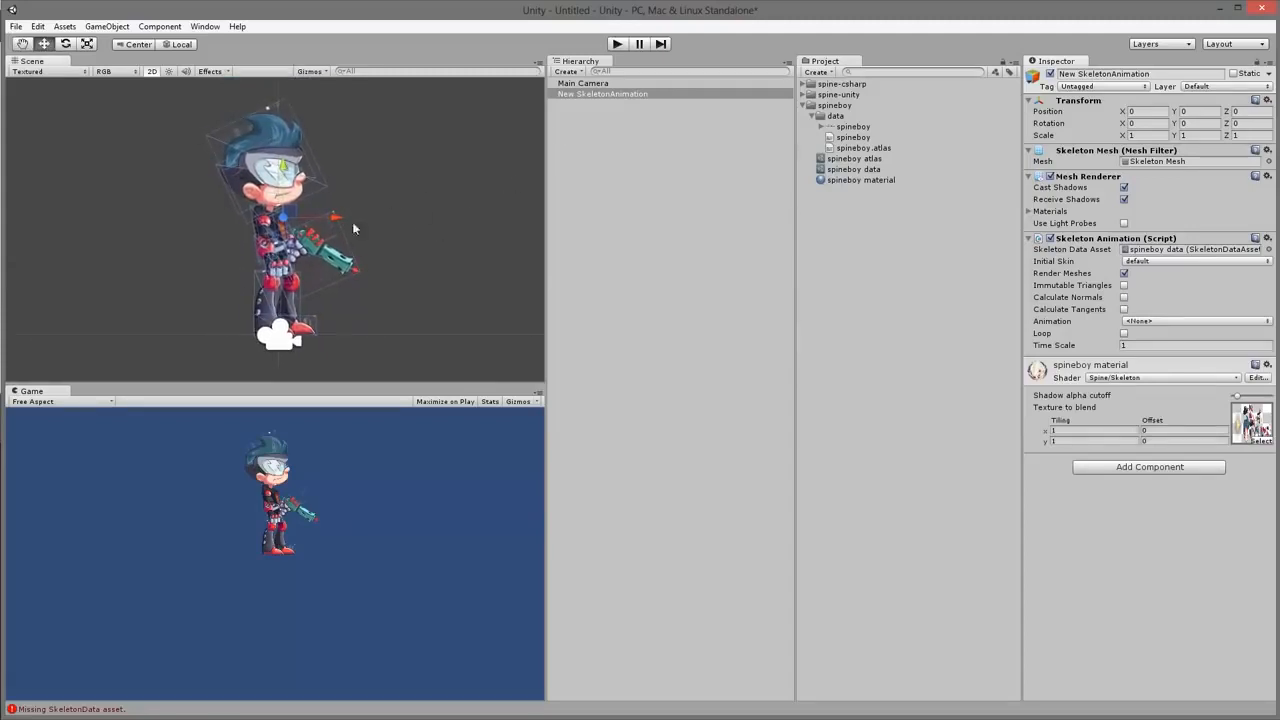
middle_click_drag(429, 230, 365, 229)
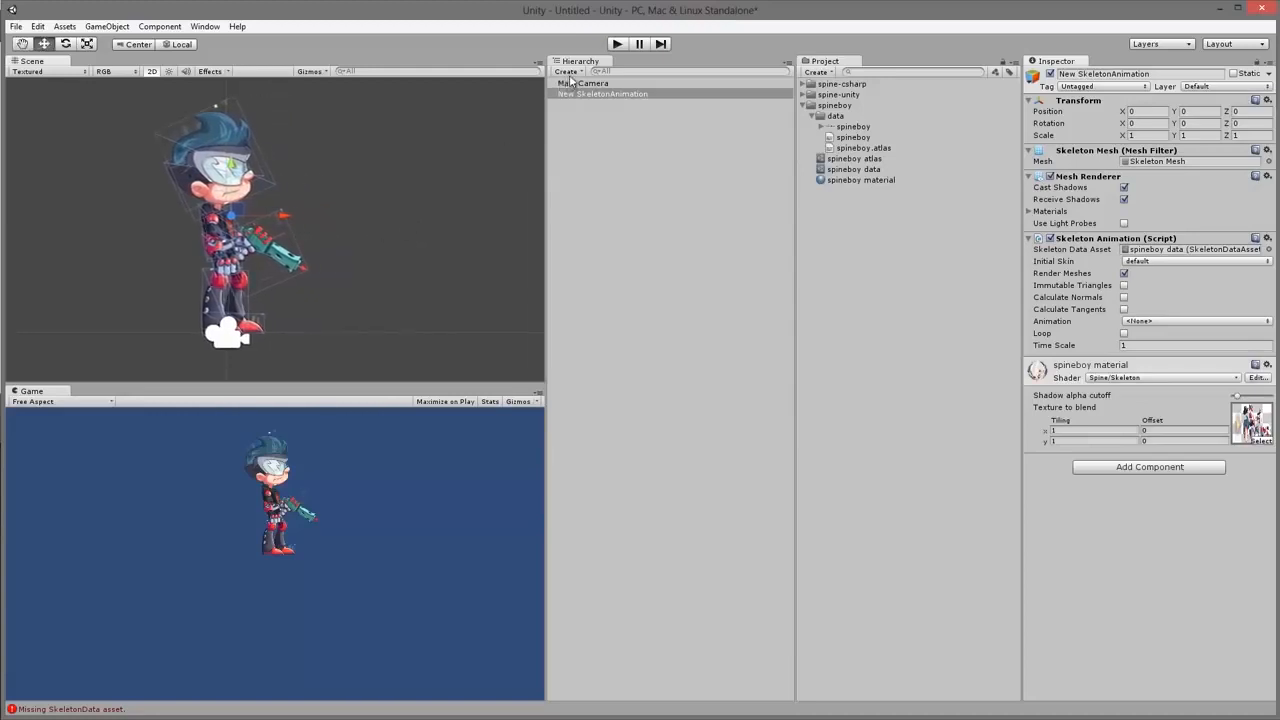
Add a second Spine SkeletonAnimation object using spineboy data and move it along X to about 3.02.
left_click(566, 72)
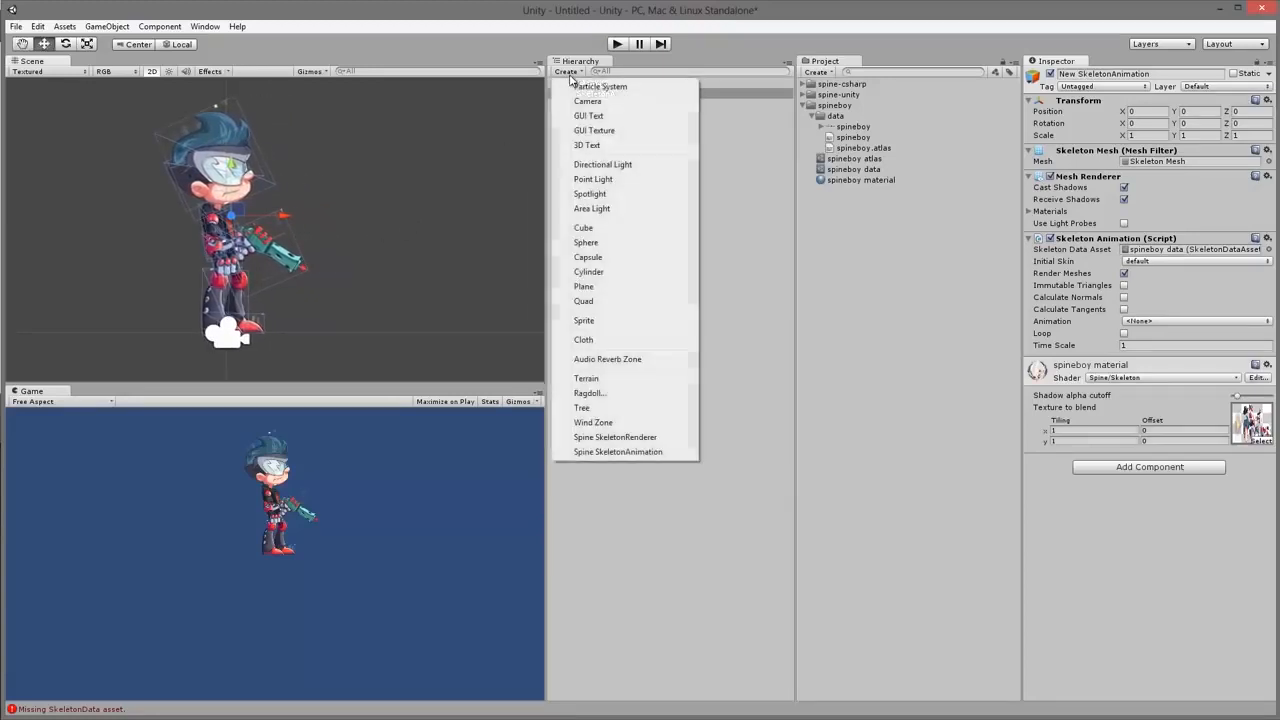
left_click(660, 454)
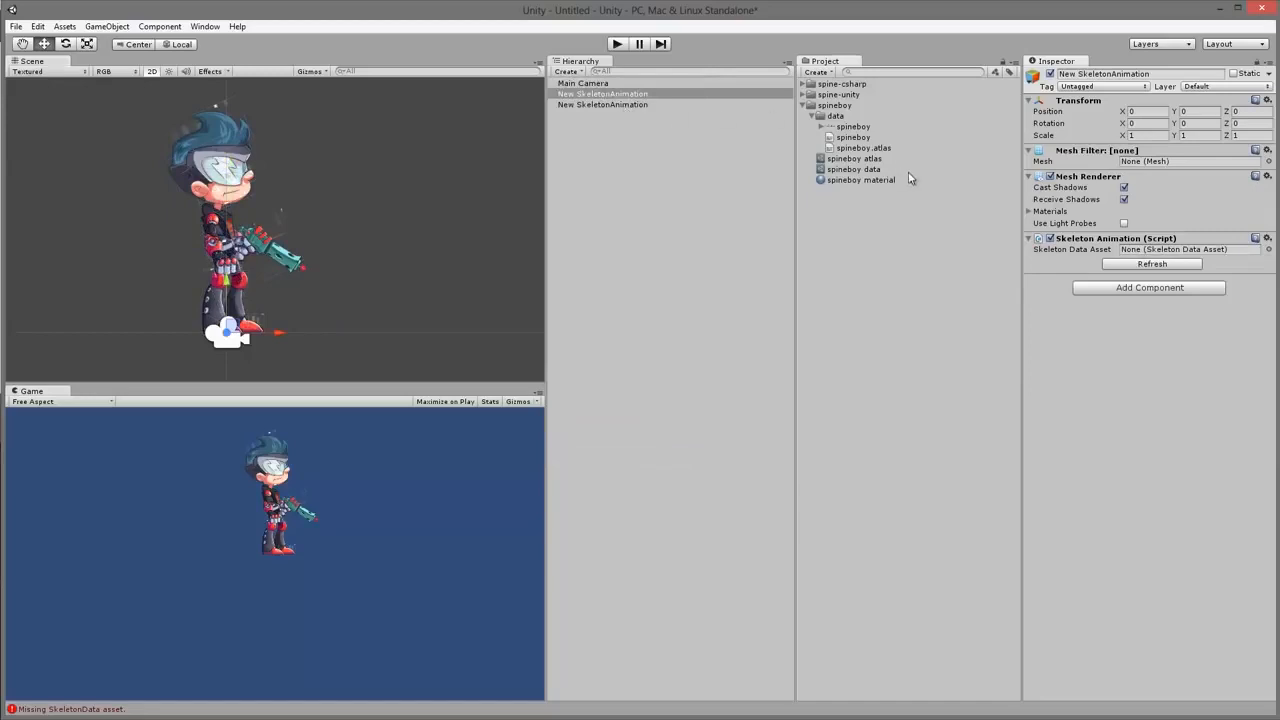
left_click_drag(855, 169, 1180, 250)
left_click_drag(295, 218, 450, 217)
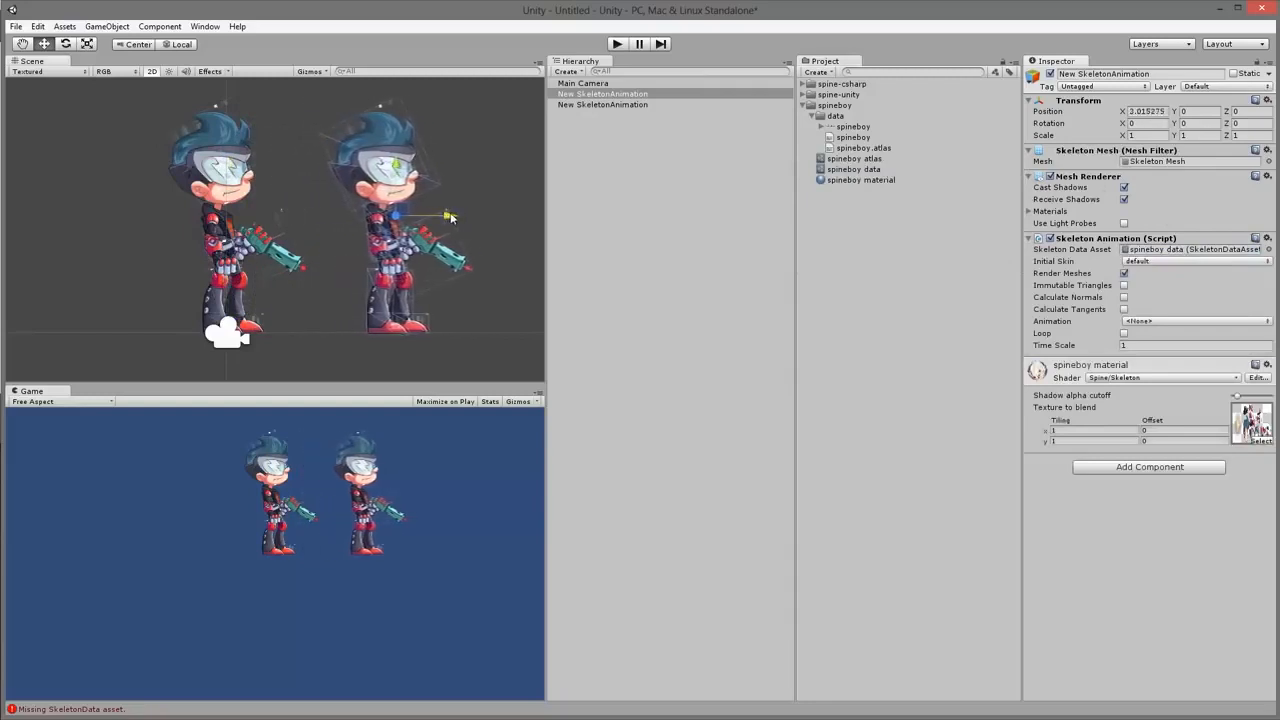
Set the animation to run on the second skeleton and walk on the first, and briefly test the scene in play mode.
left_click(1175, 322)
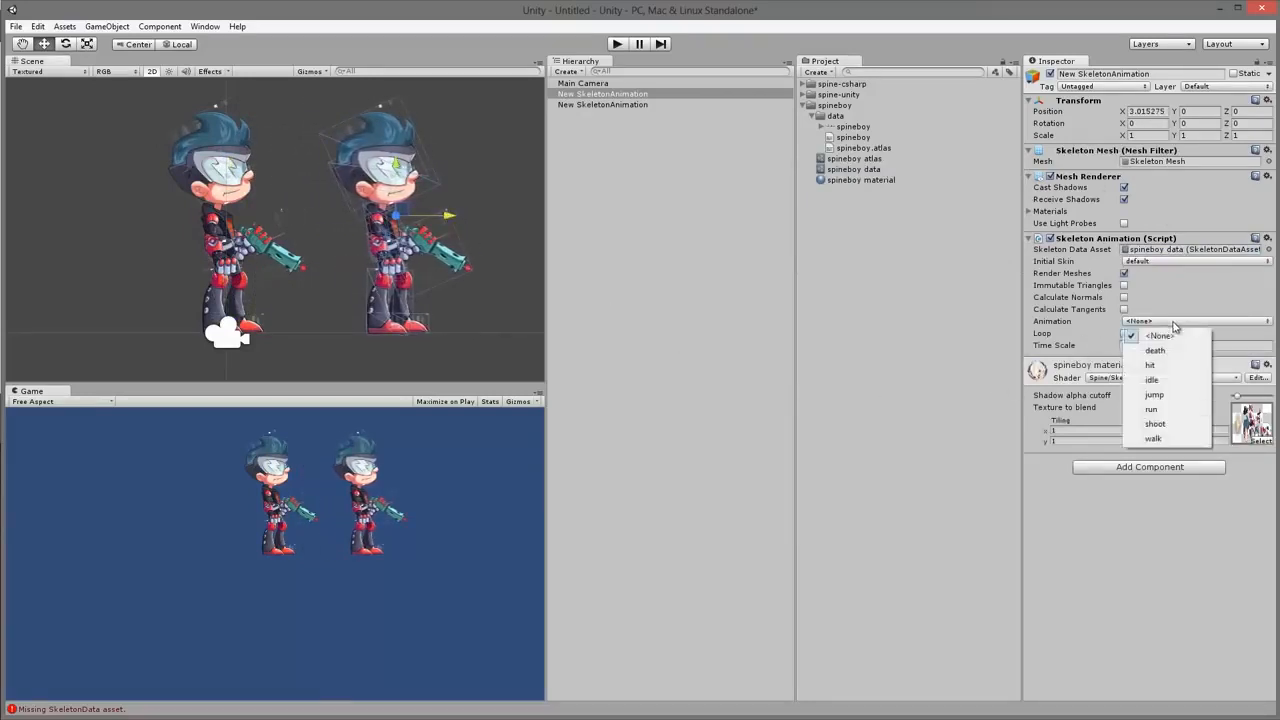
left_click(1154, 409)
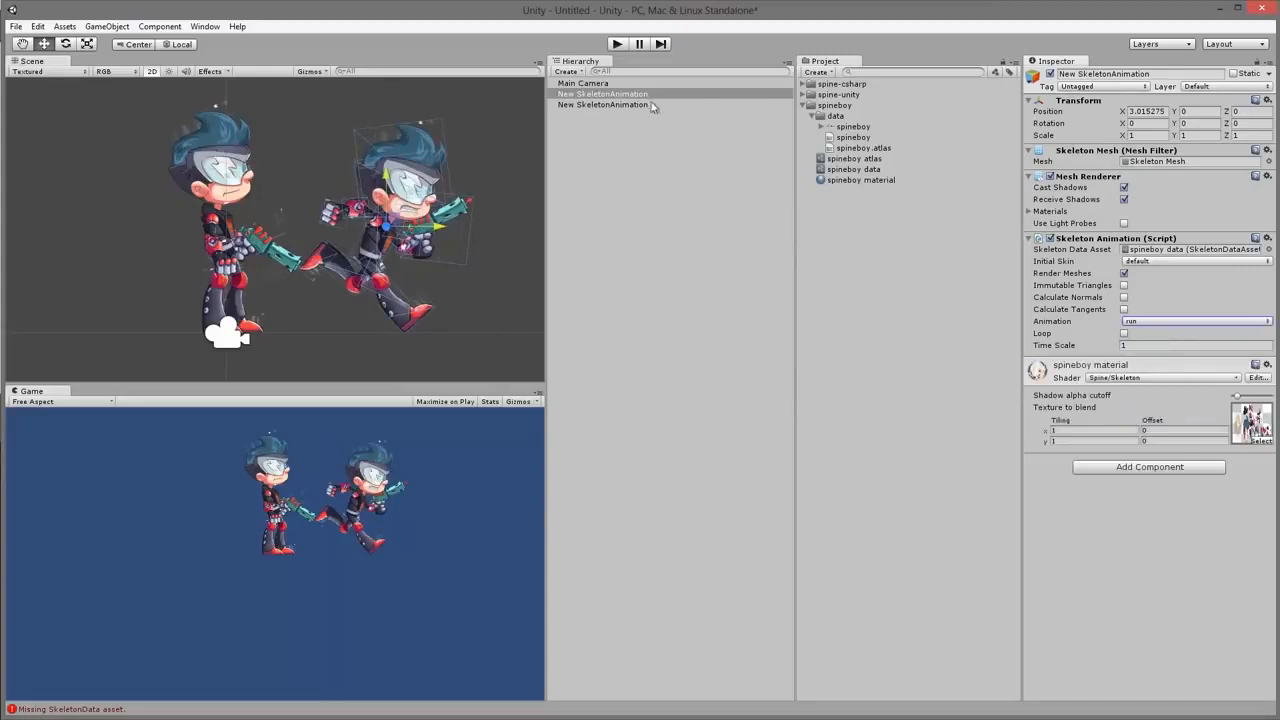
left_click(620, 105)
left_click(1162, 322)
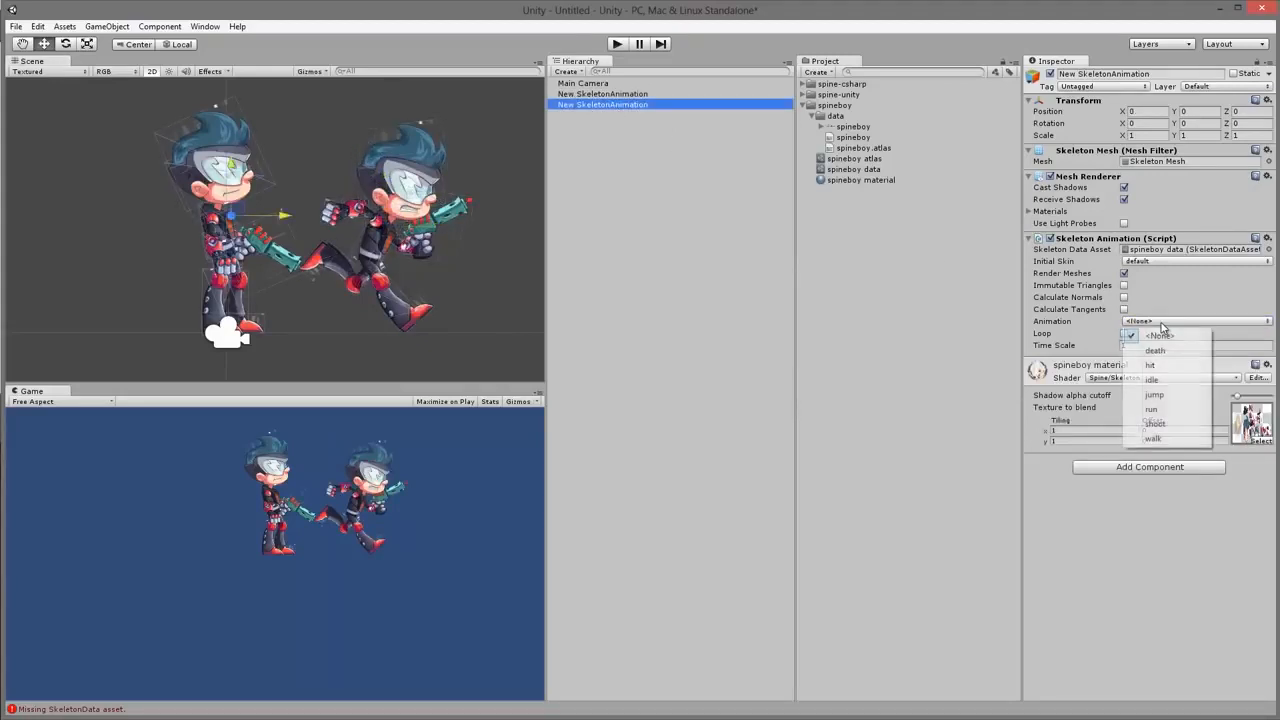
left_click(1153, 438)
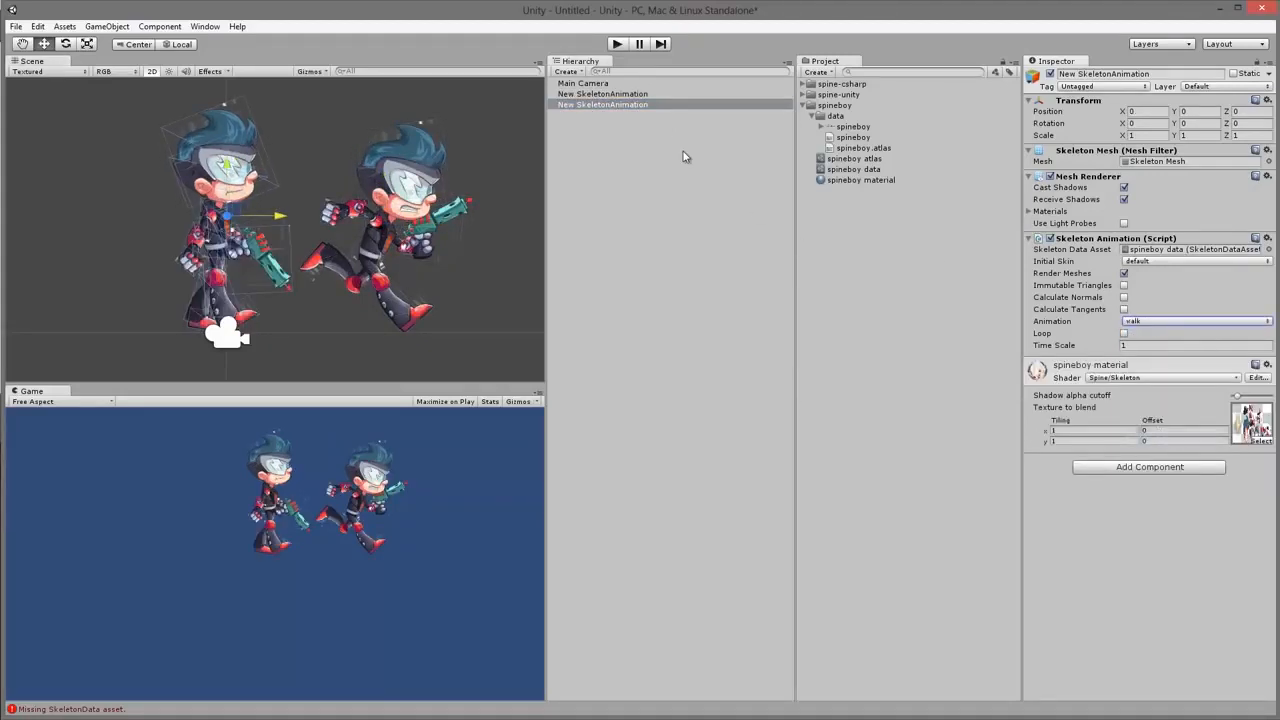
left_click(616, 45)
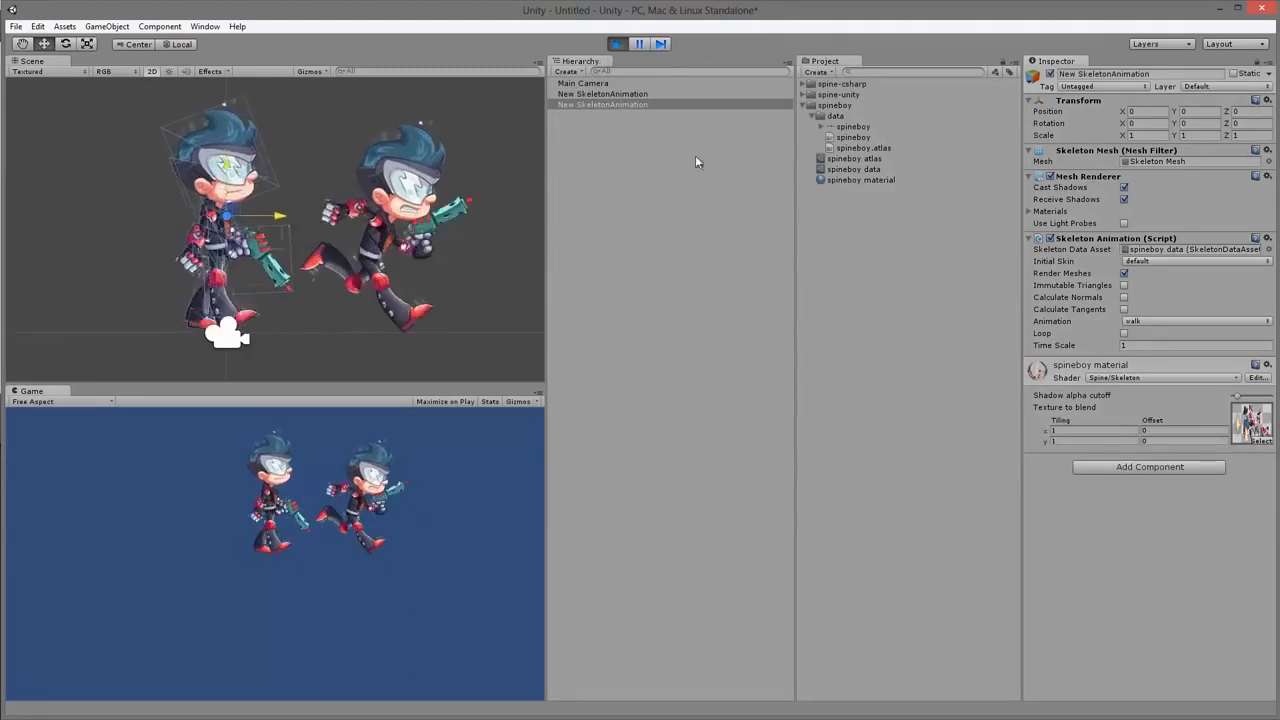
left_click(617, 44)
Enable Loop on both skeleton animations and play the scene.
left_click(1124, 333)
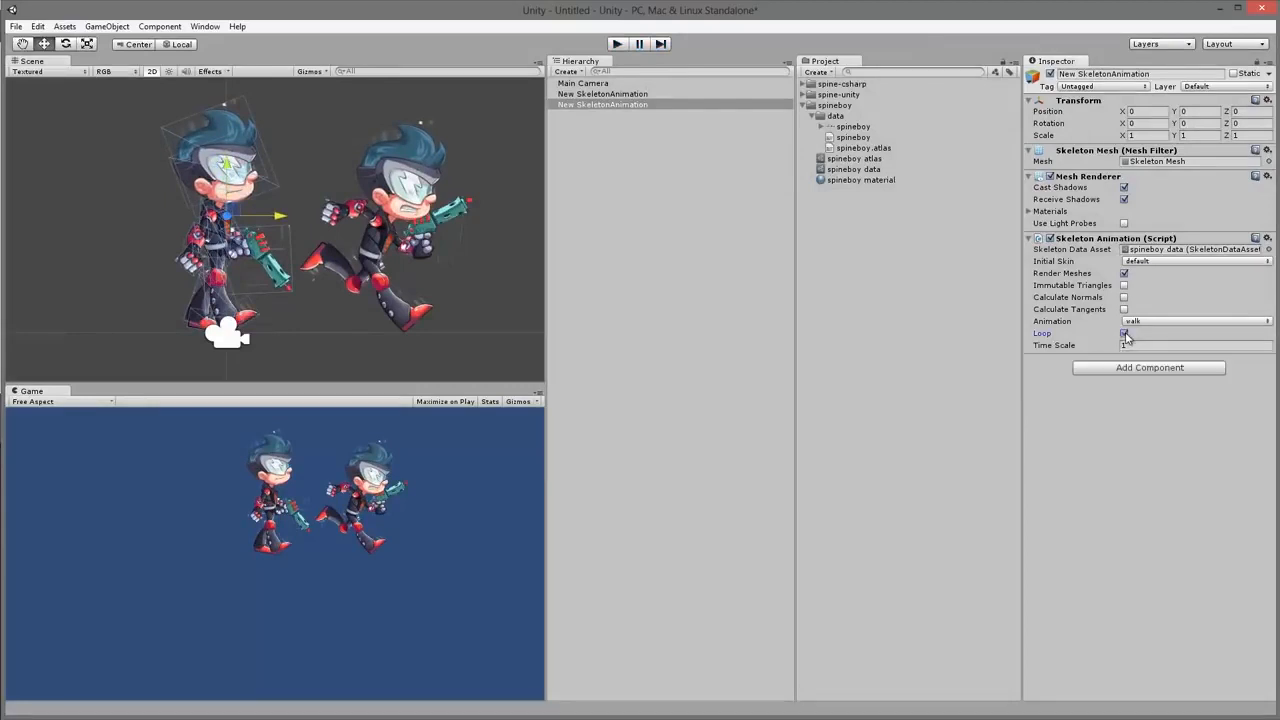
left_click(632, 94)
left_click(1124, 333)
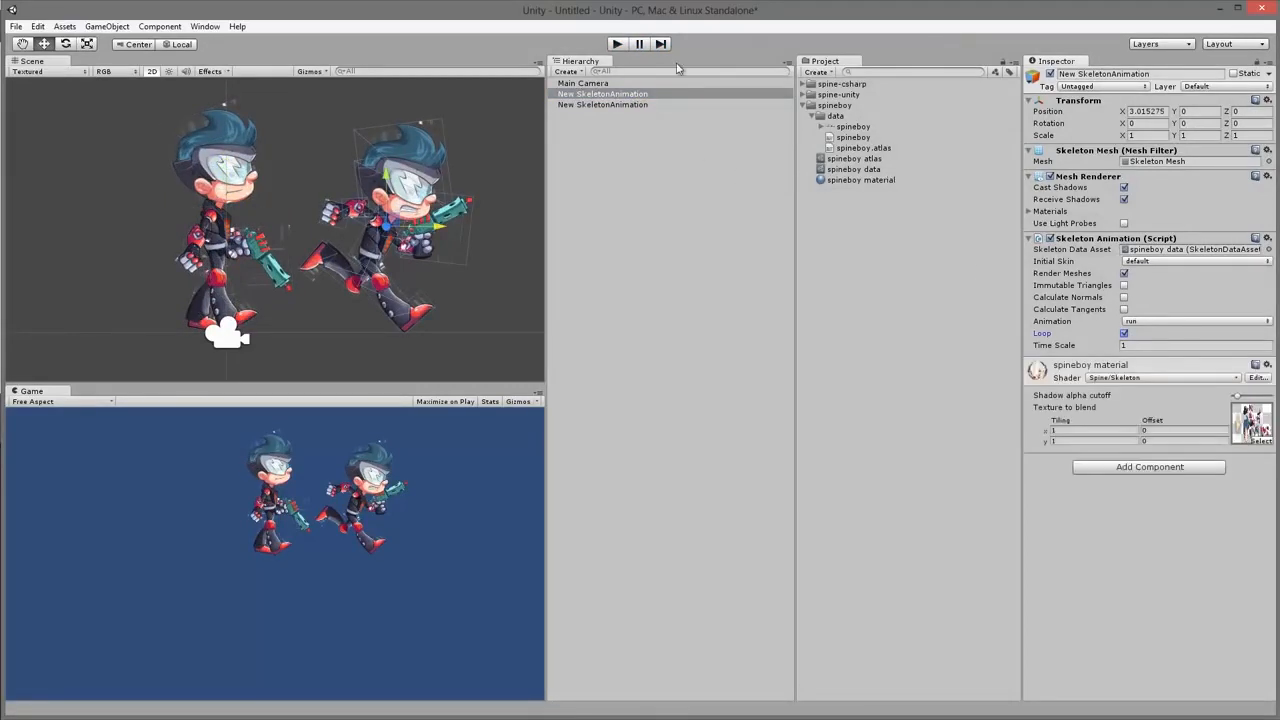
left_click(617, 44)
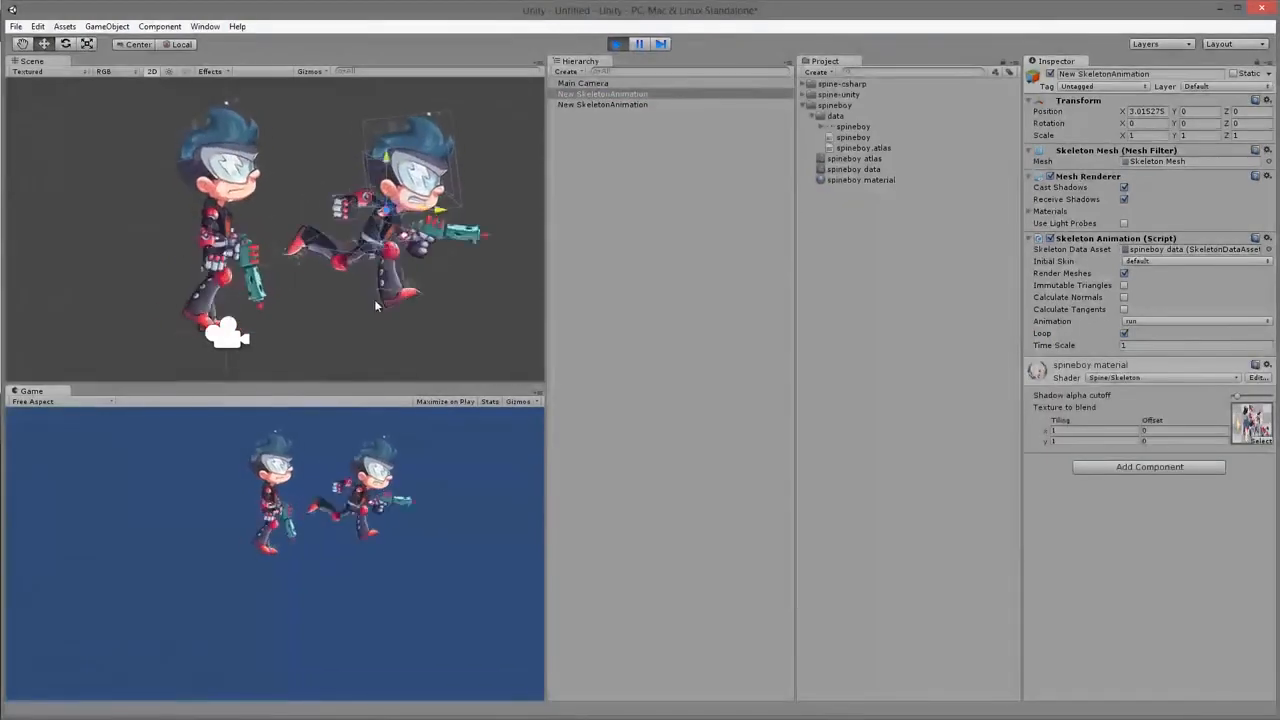
Stop the scene playback and delete the running SkeletonAnimation object from the scene.
left_click(616, 44)
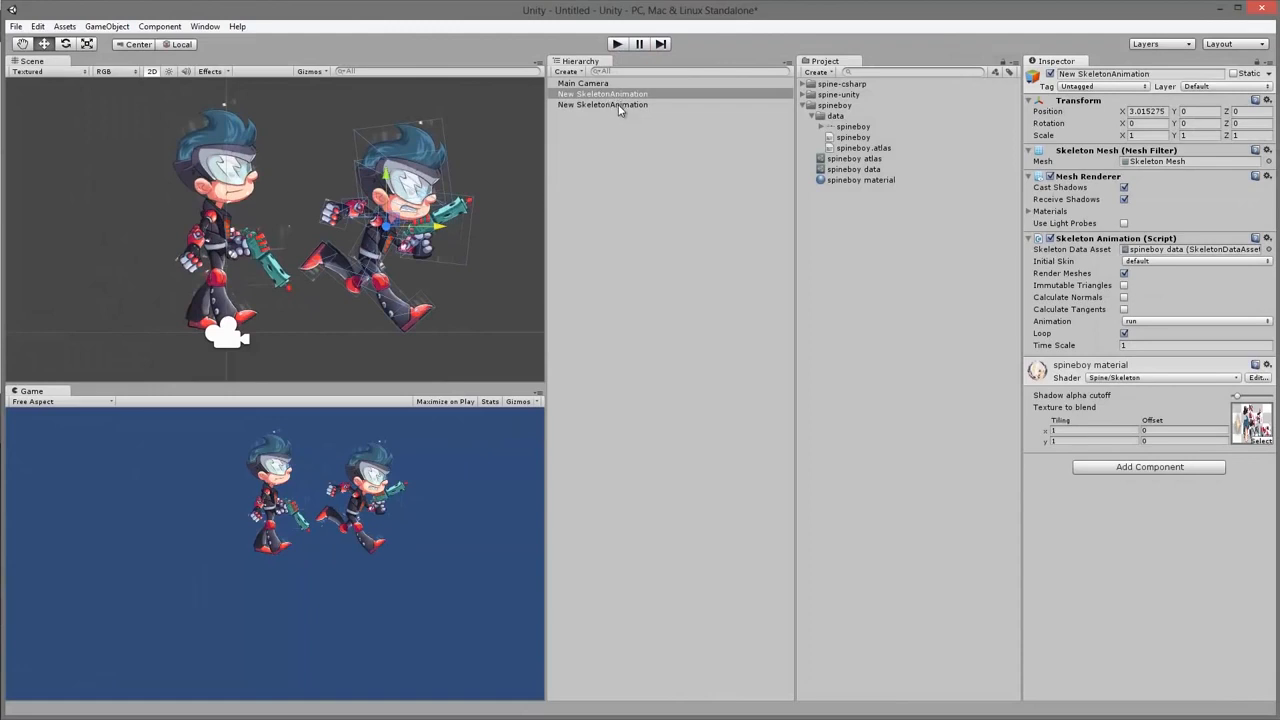
left_click(610, 106)
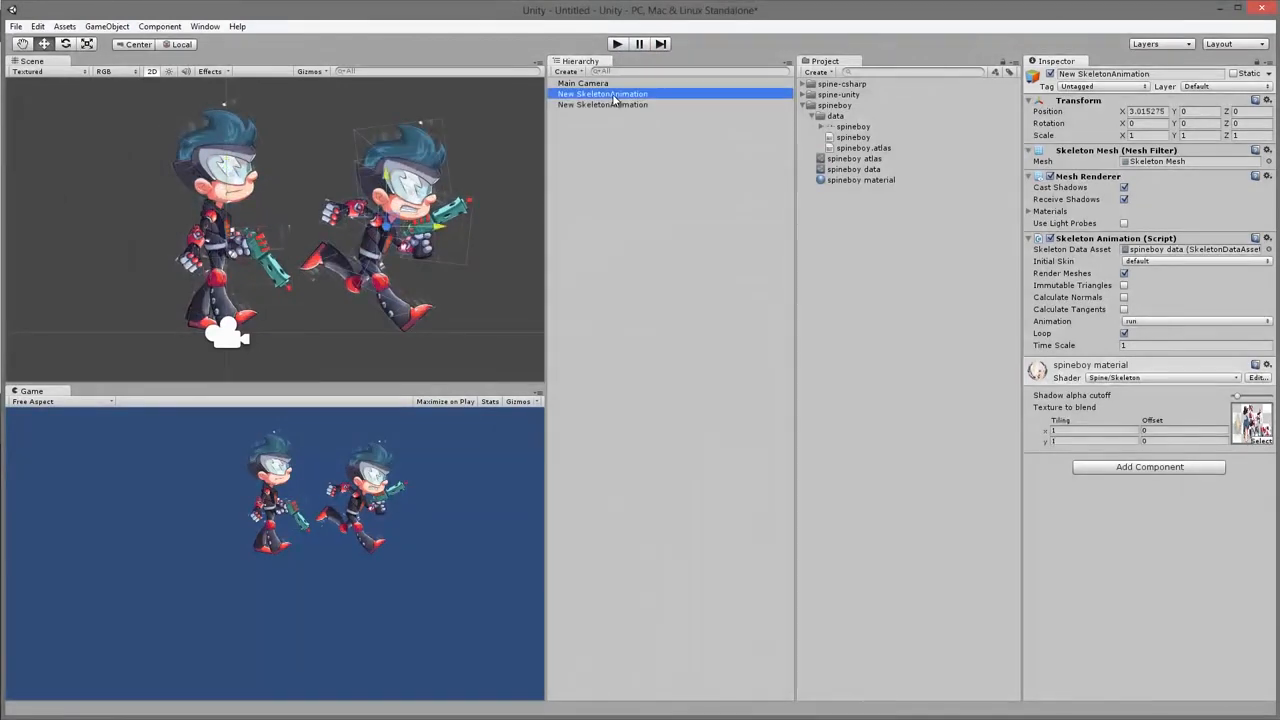
key("Delete")
Rename the remaining walking SkeletonAnimation object as spineboy.
left_click(612, 94)
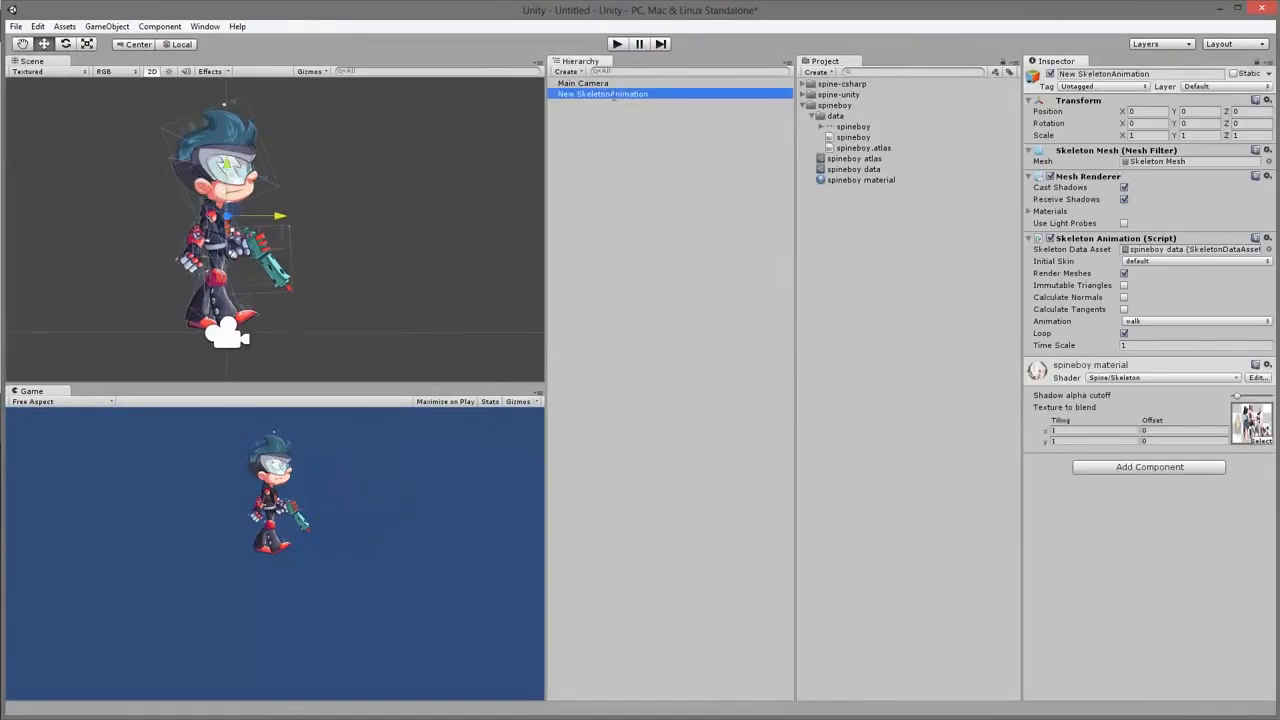
left_click(614, 94)
type("spineboy")
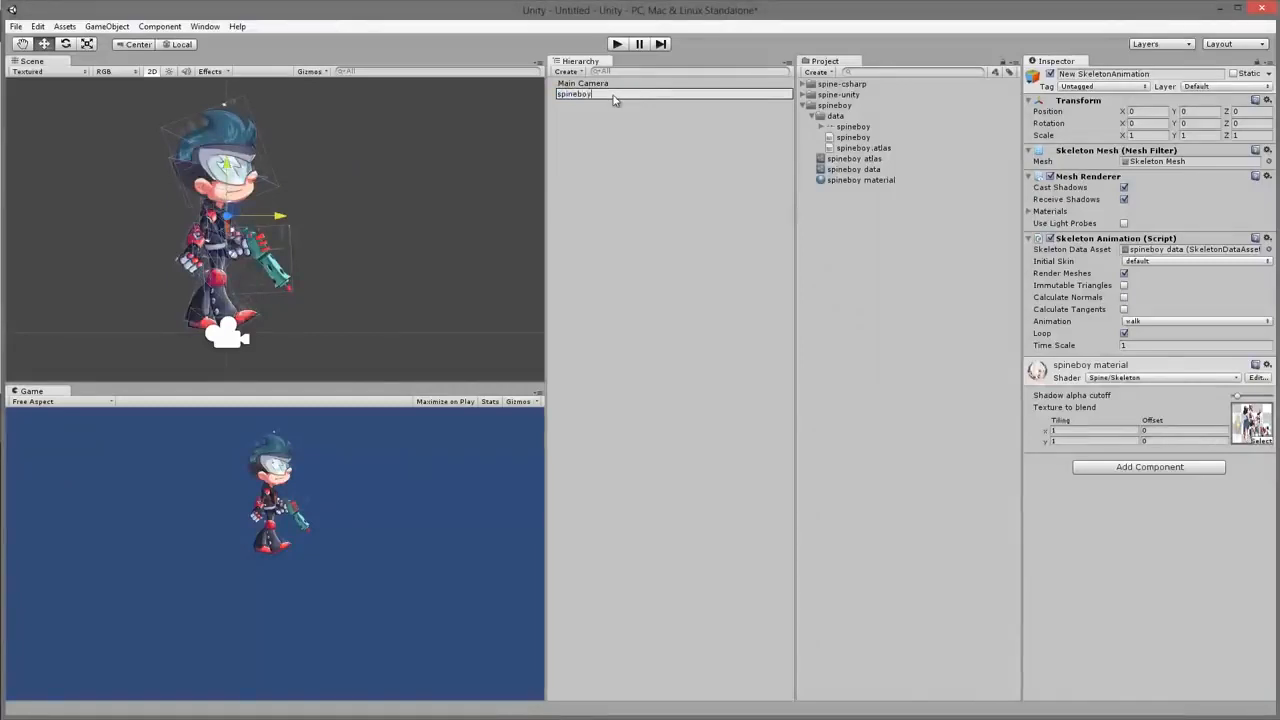
key("Return")
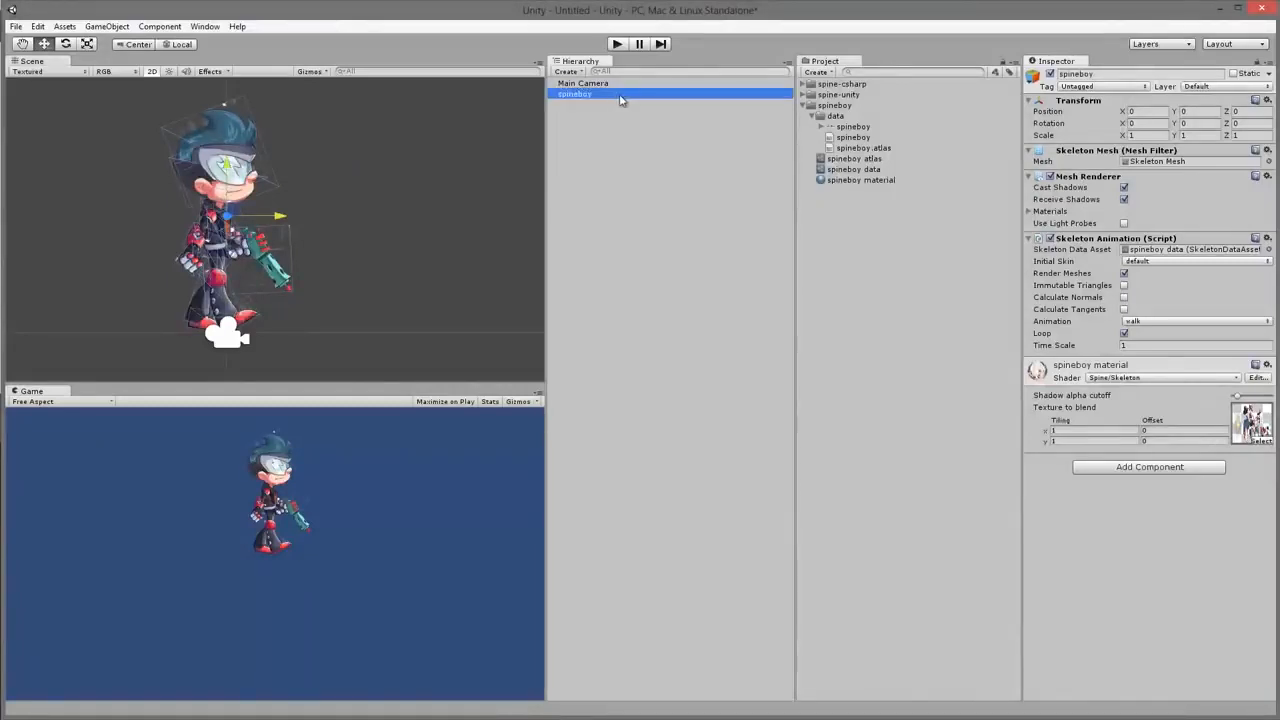
Review the settings of the spineboy data and spineboy atlas assets, and examine the character's edges up close in the scene.
left_click(873, 170)
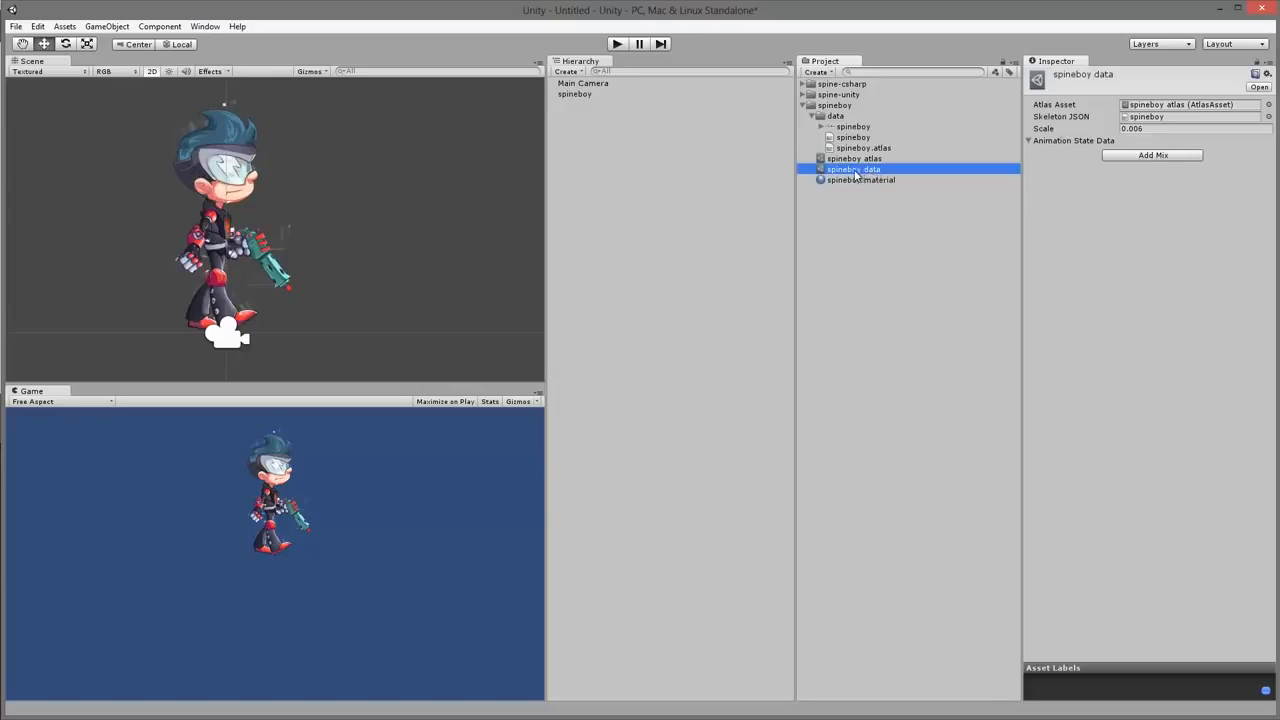
left_click(868, 160)
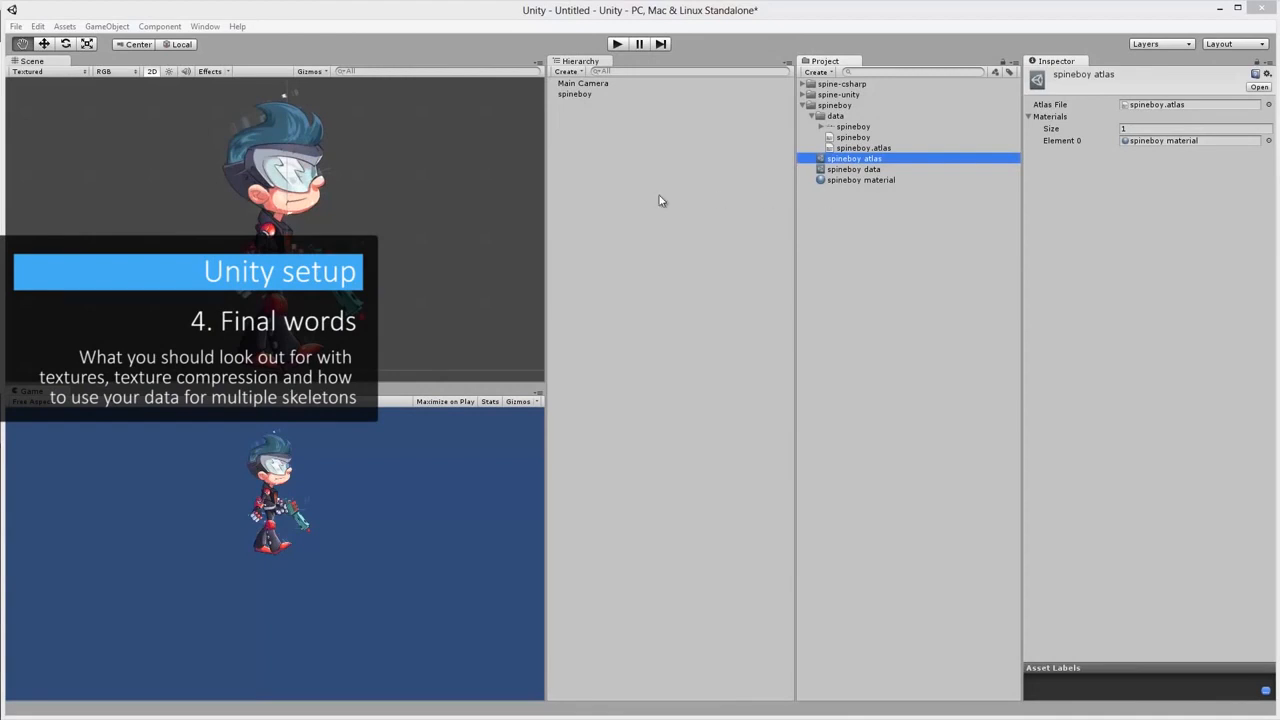
left_click_drag(395, 190, 413, 208)
scroll(379, 177, "up", 5)
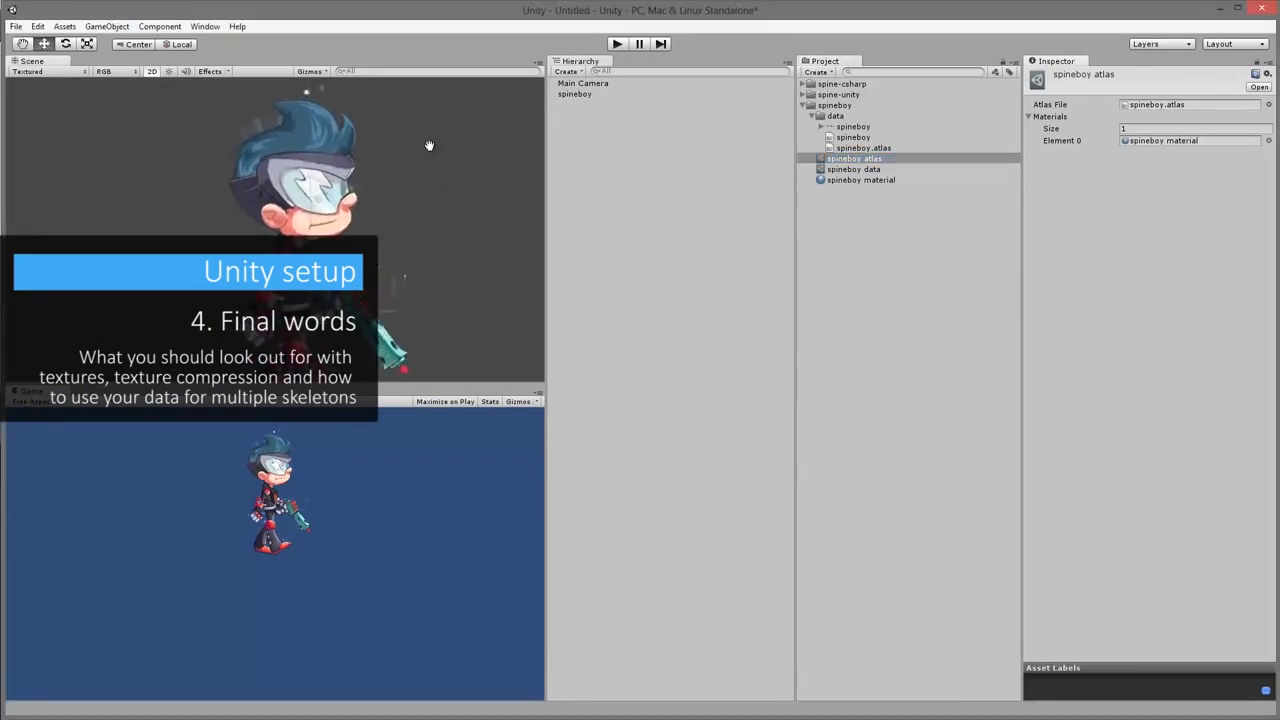
middle_click_drag(430, 146, 403, 173)
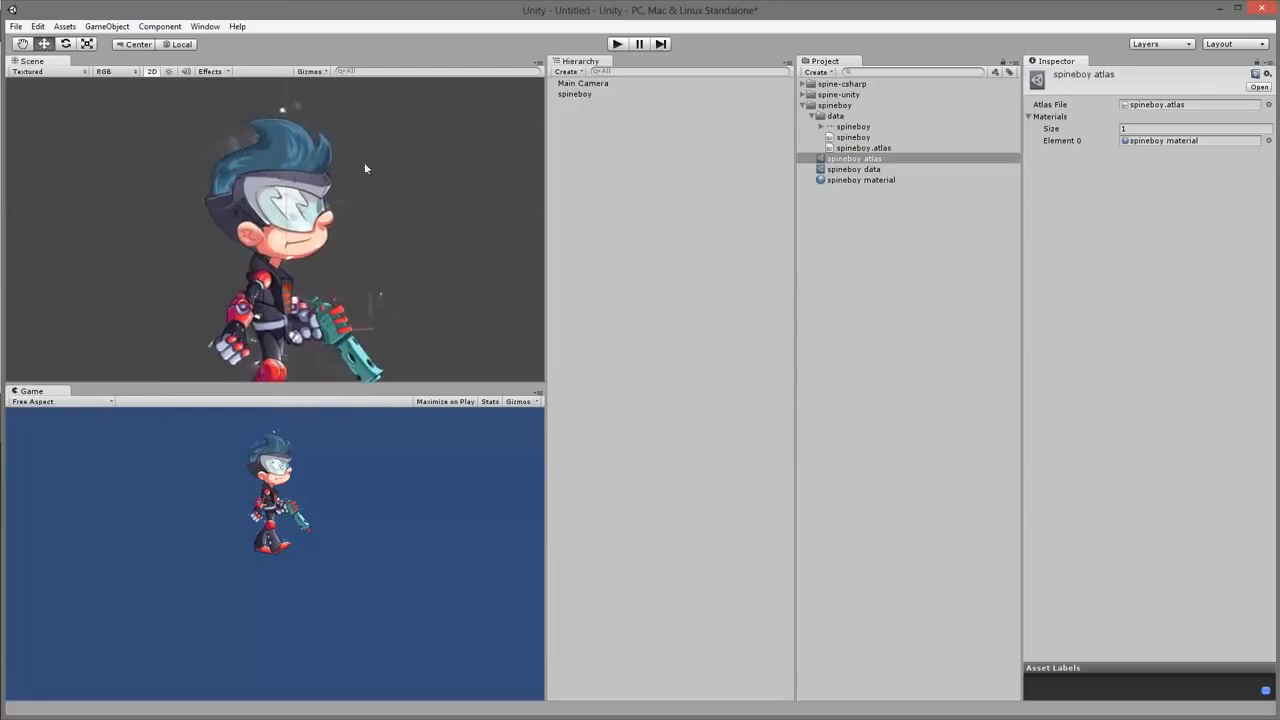
scroll(373, 186, "down", 4)
middle_click_drag(382, 226, 378, 204)
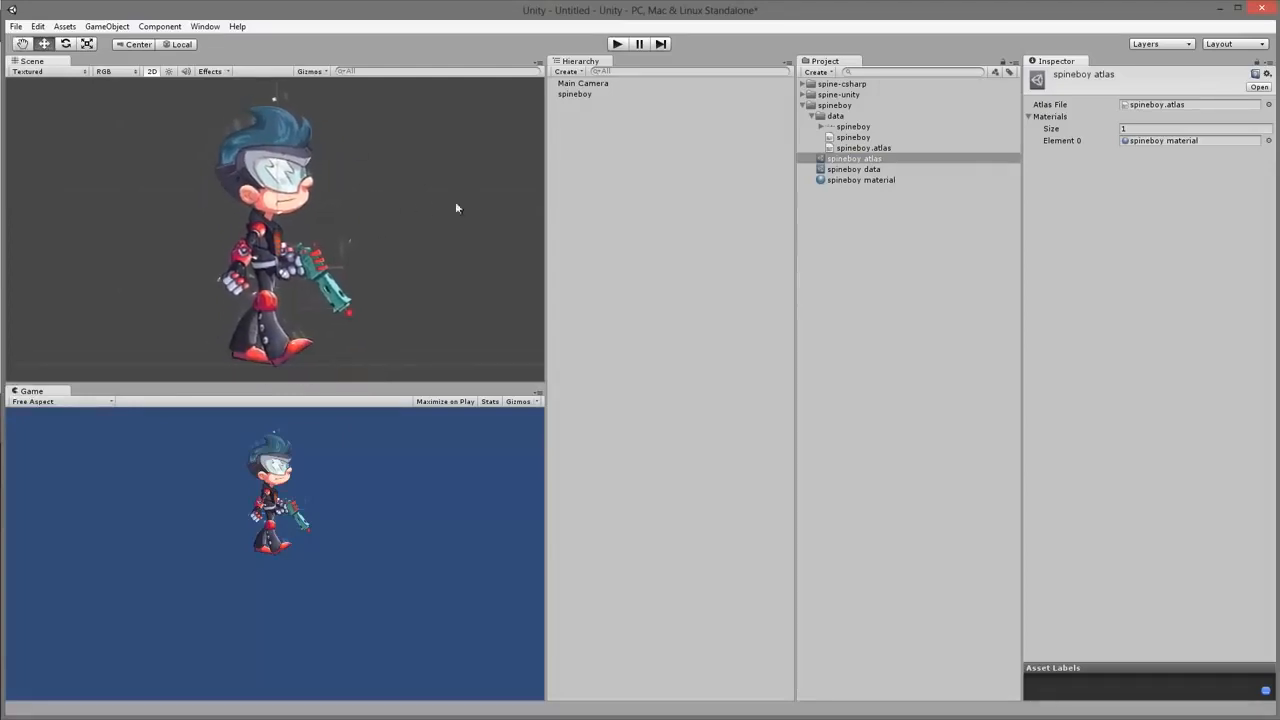
Change the spineboy image's texture type to Texture and apply the import settings.
left_click(853, 127)
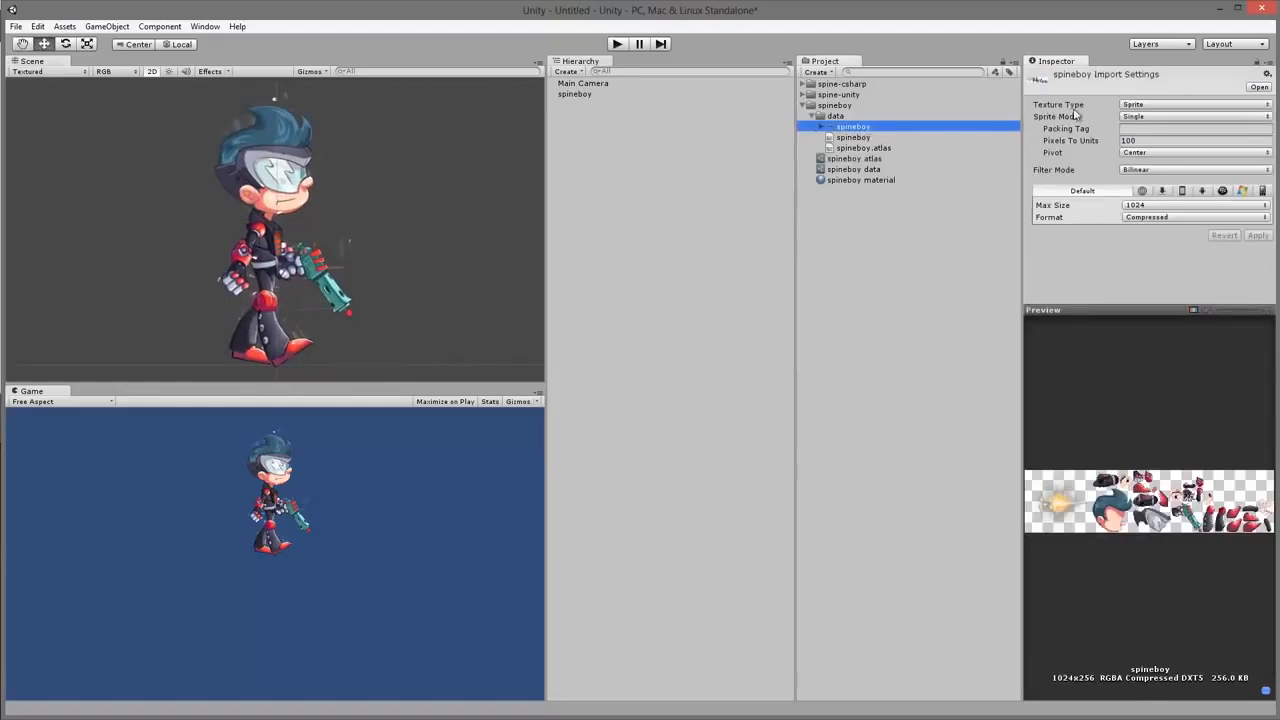
left_click(1155, 106)
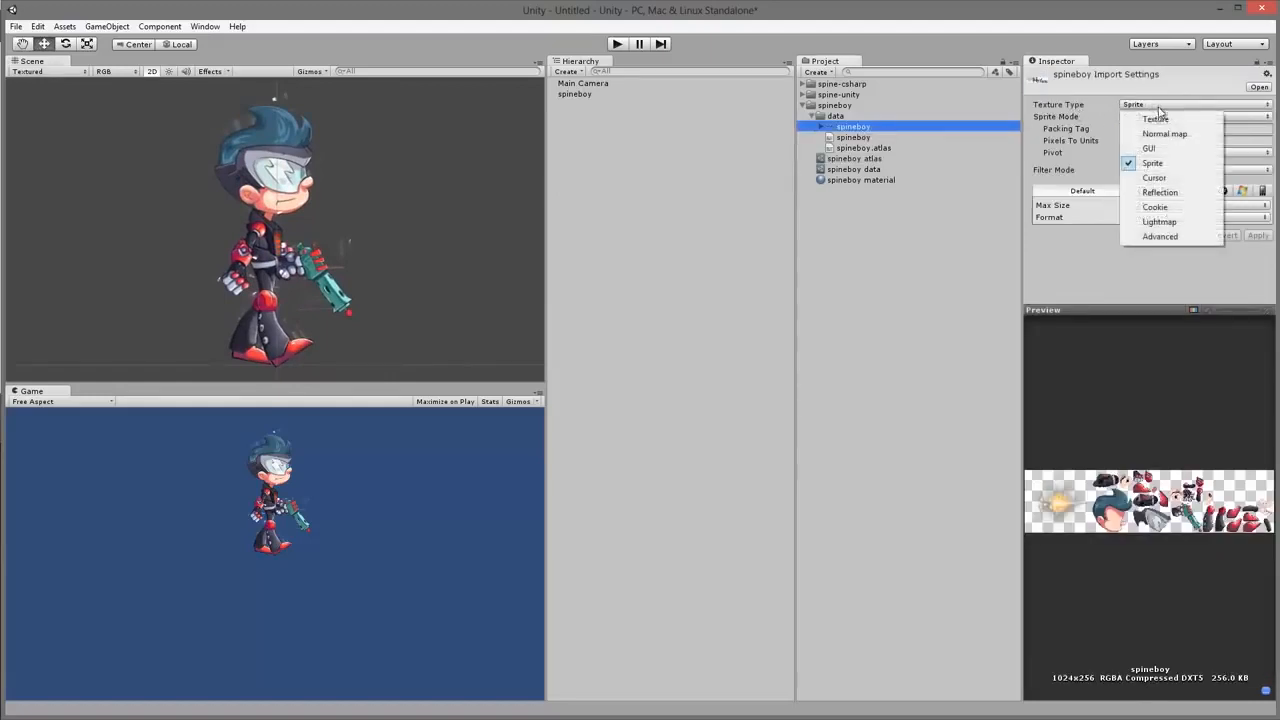
left_click(1160, 120)
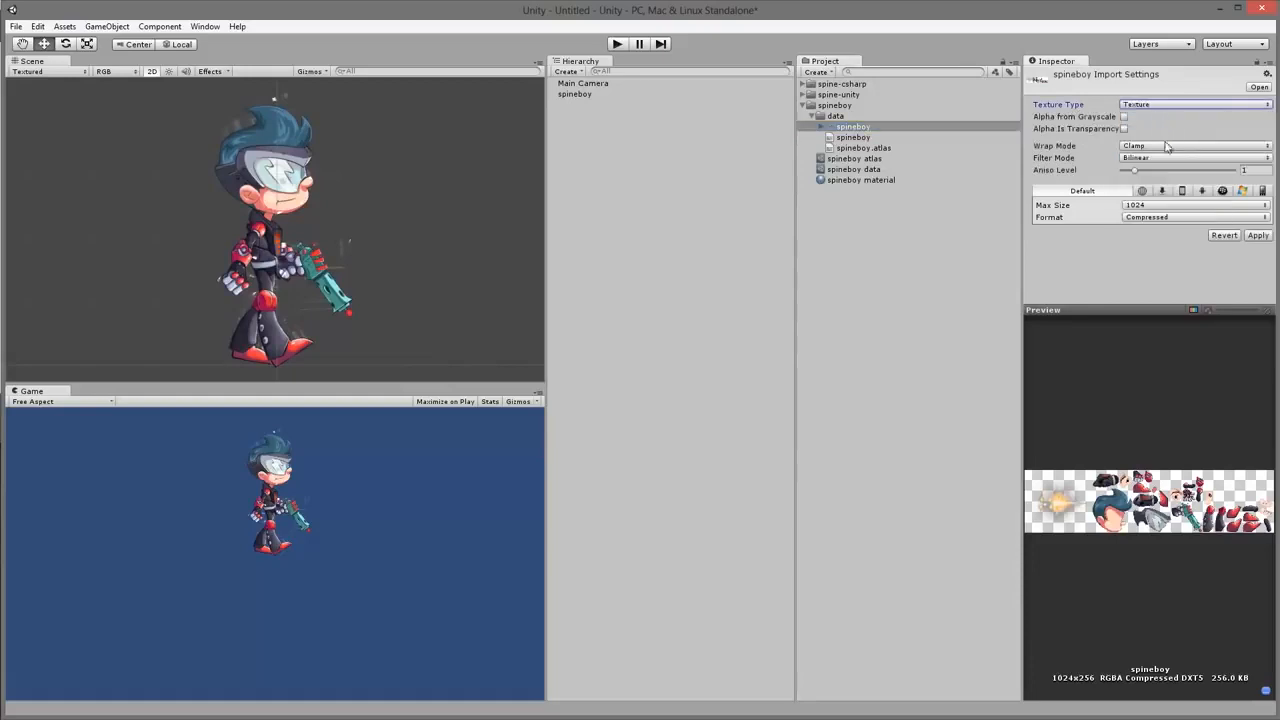
left_click(1254, 236)
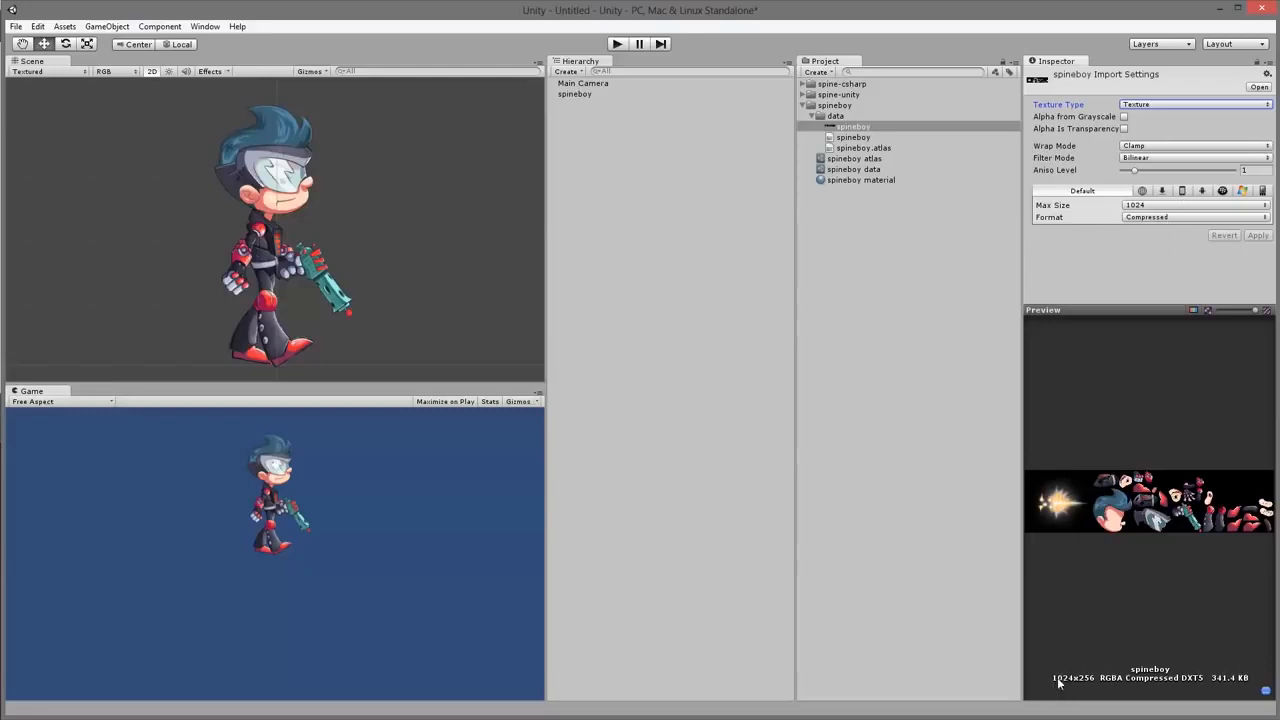
Try an iPhone override with the Truecolor format on the spineboy texture and switch the override off again.
left_click(1183, 191)
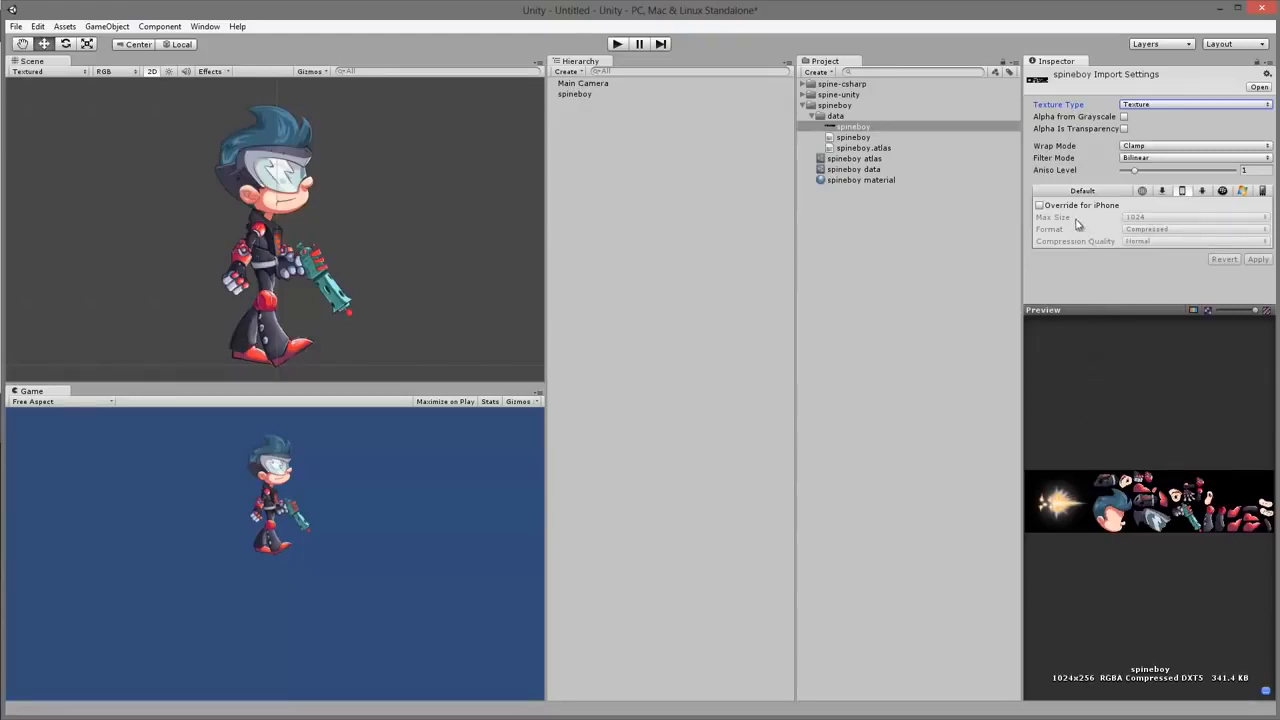
left_click(1040, 206)
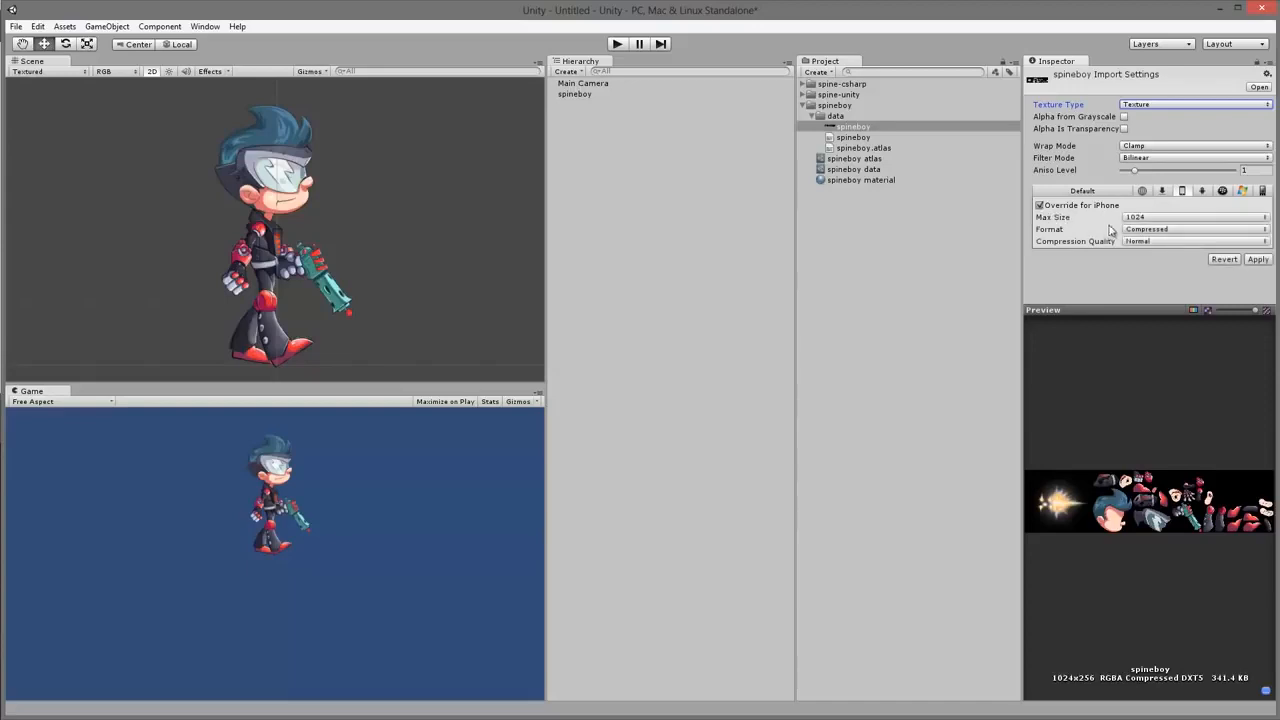
left_click(1167, 231)
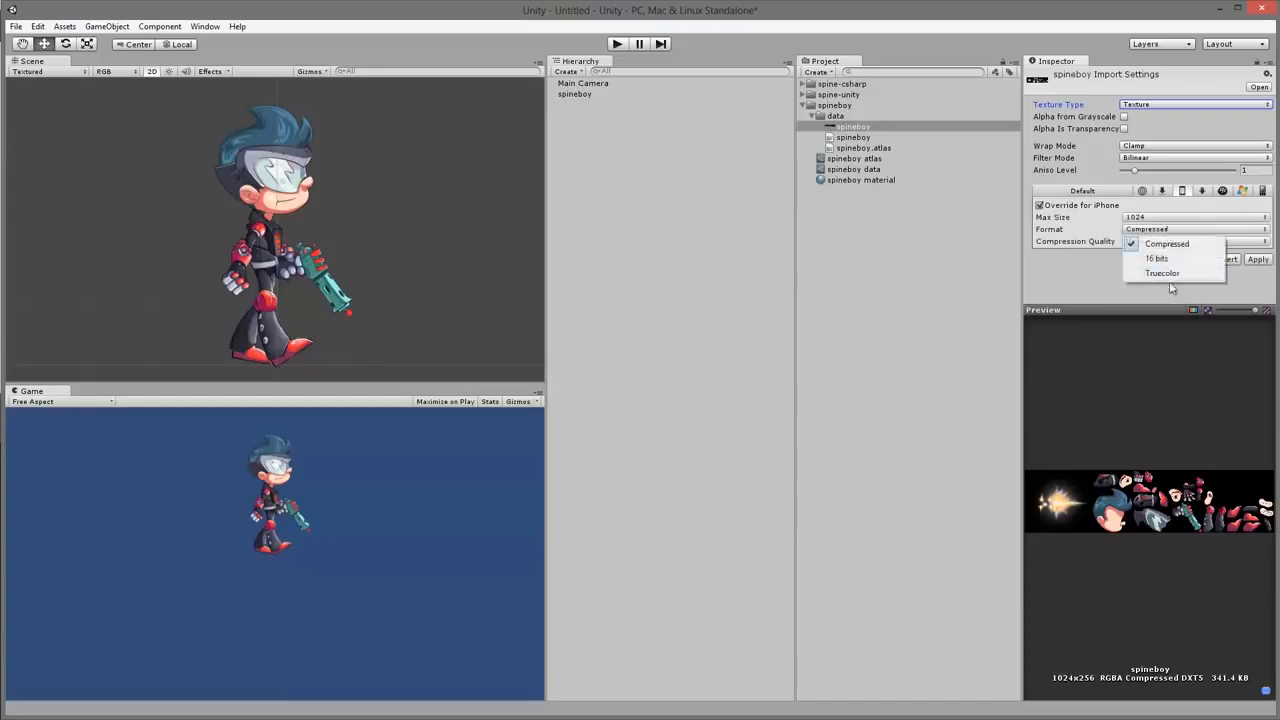
left_click(1170, 273)
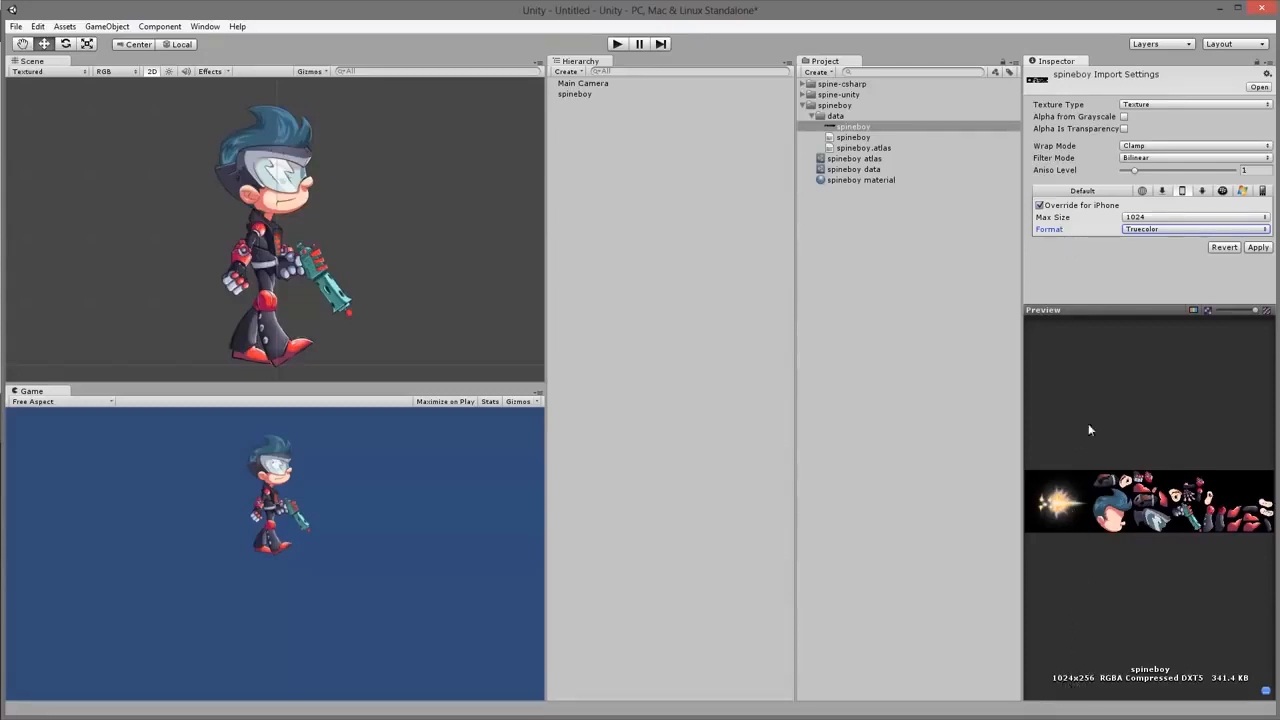
left_click(1039, 205)
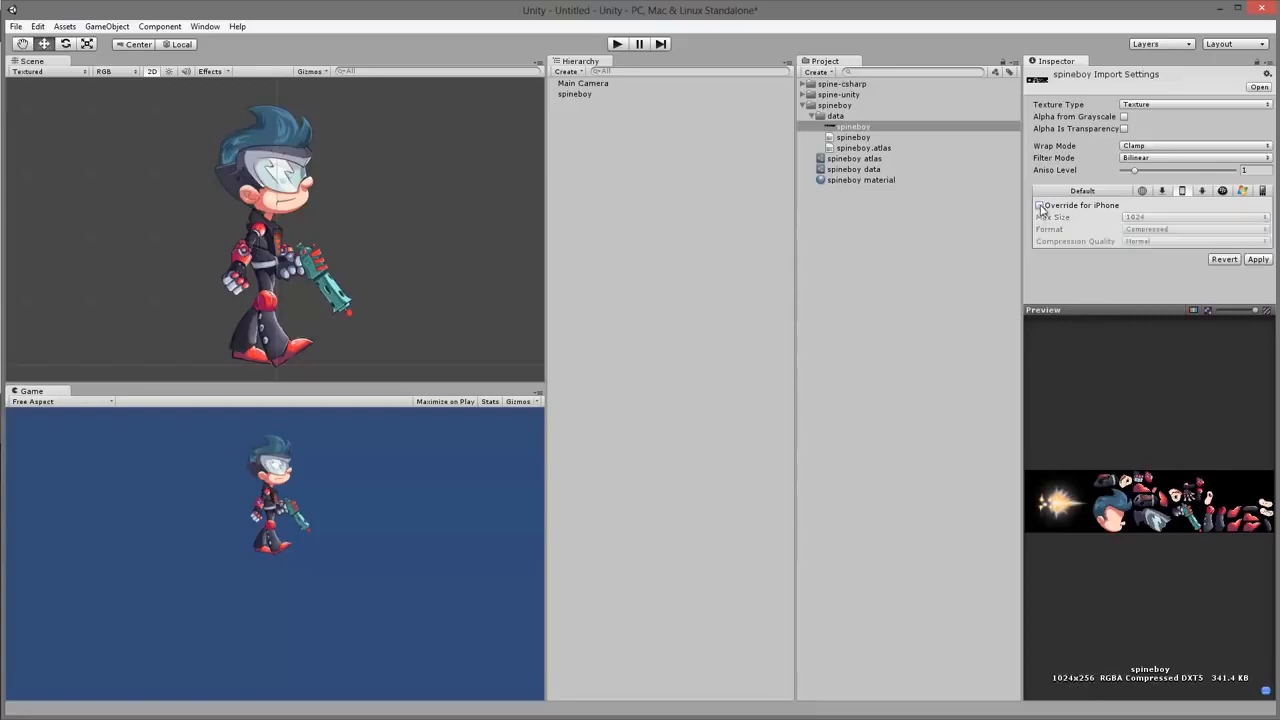
Set the spineboy texture's default format to Truecolor and apply the import settings.
left_click(1092, 191)
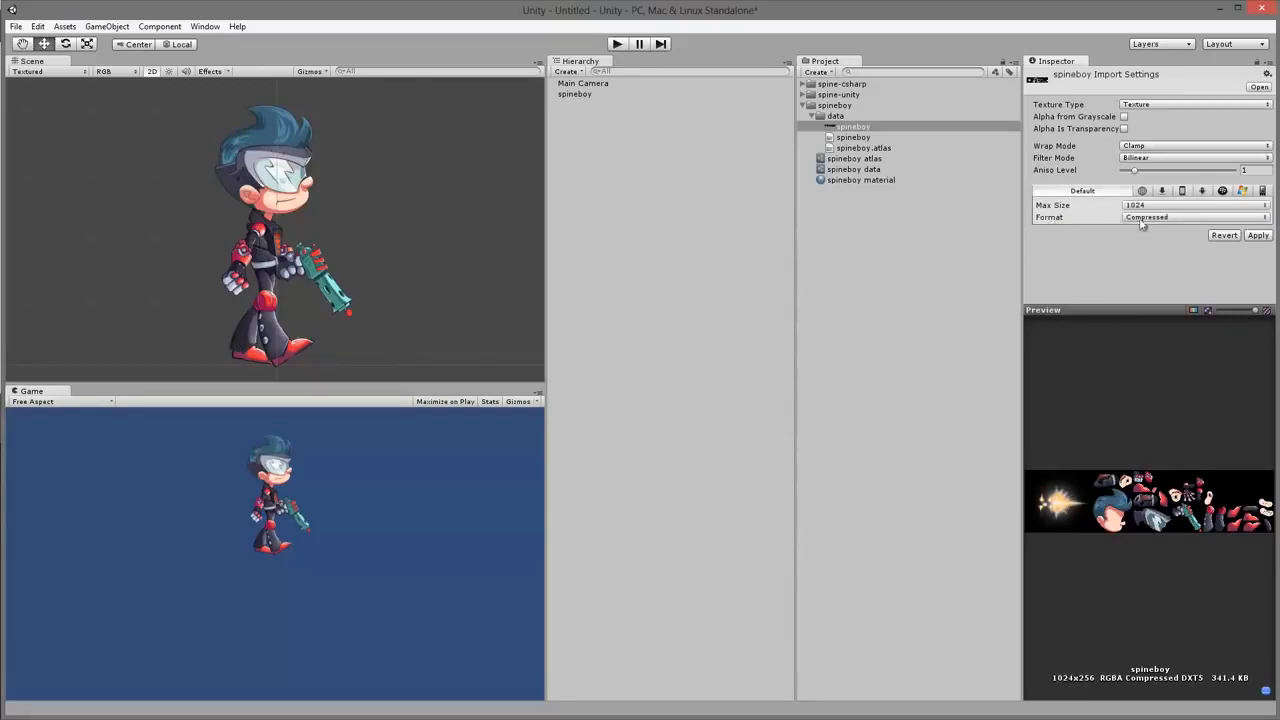
left_click(1174, 218)
left_click(1162, 261)
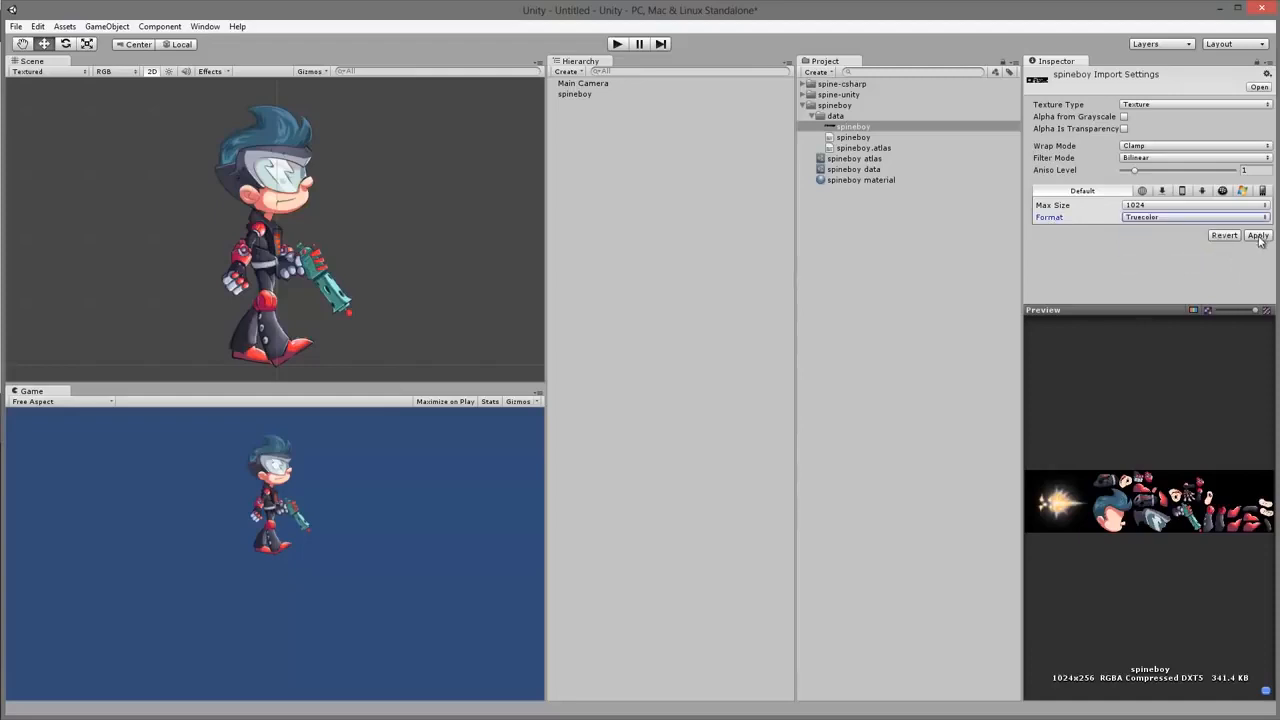
left_click(1258, 236)
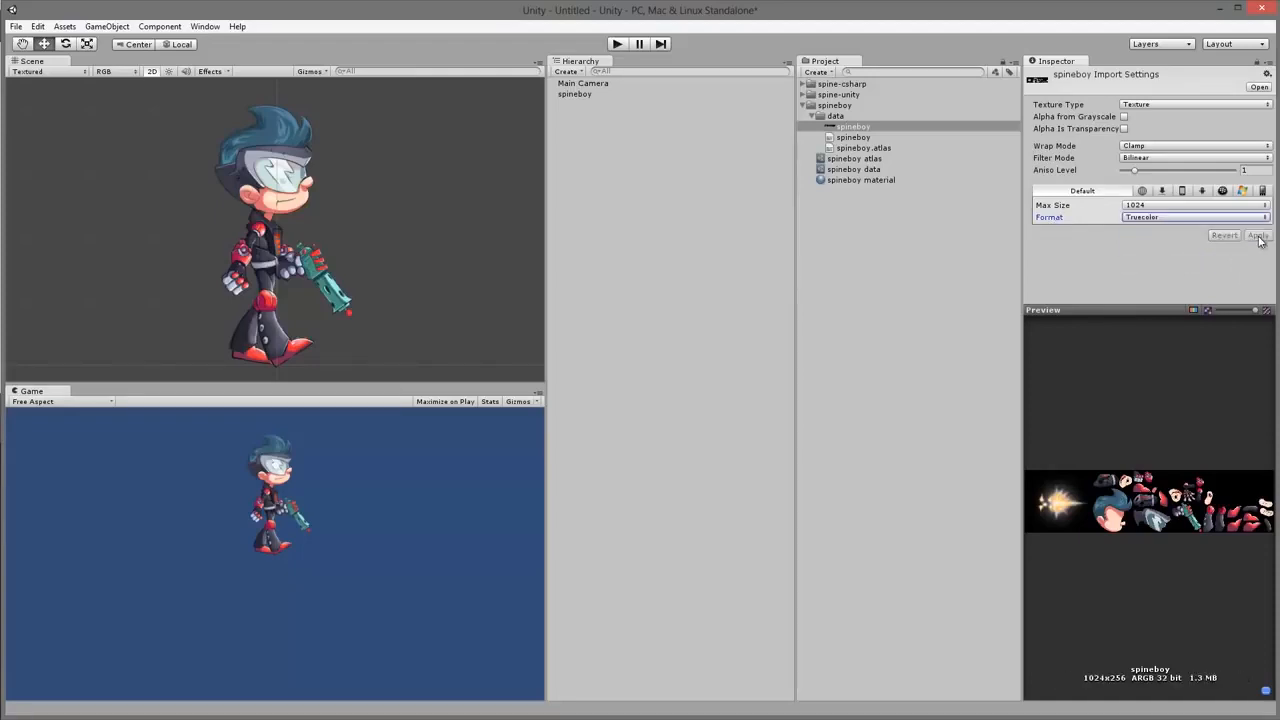